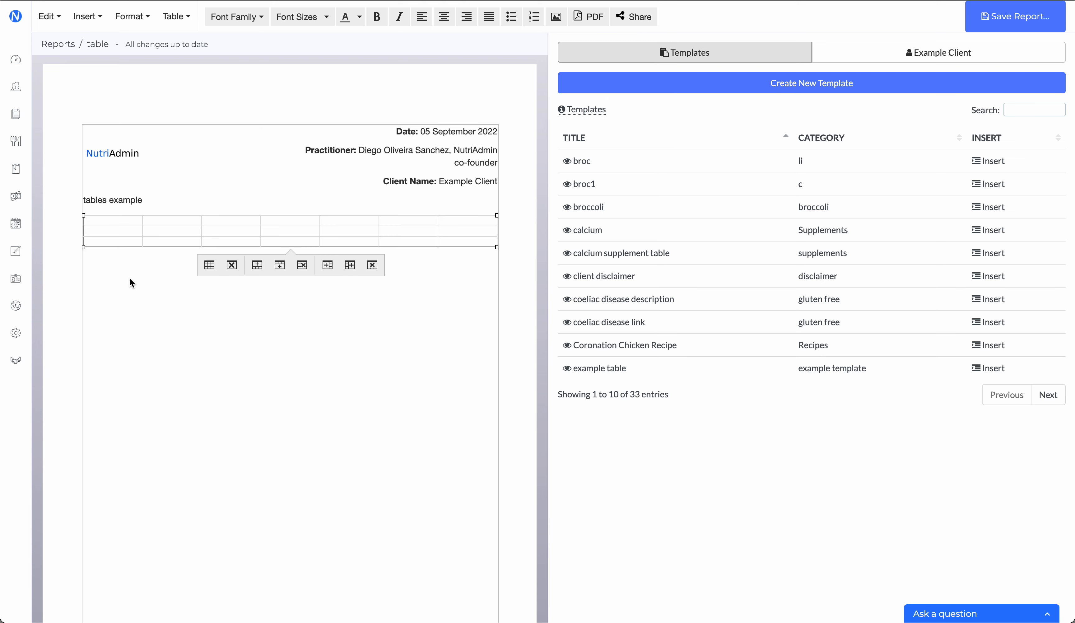
Step: Fill the empty table's first row with the weekday headings Monday through Sunday, one per column
{"action": "type", "text": "Monday"}
{"action": "key", "text": "Tab"}
{"action": "type", "text": "Tuesday"}
{"action": "key", "text": "Tab"}
{"action": "type", "text": "Wednesday"}
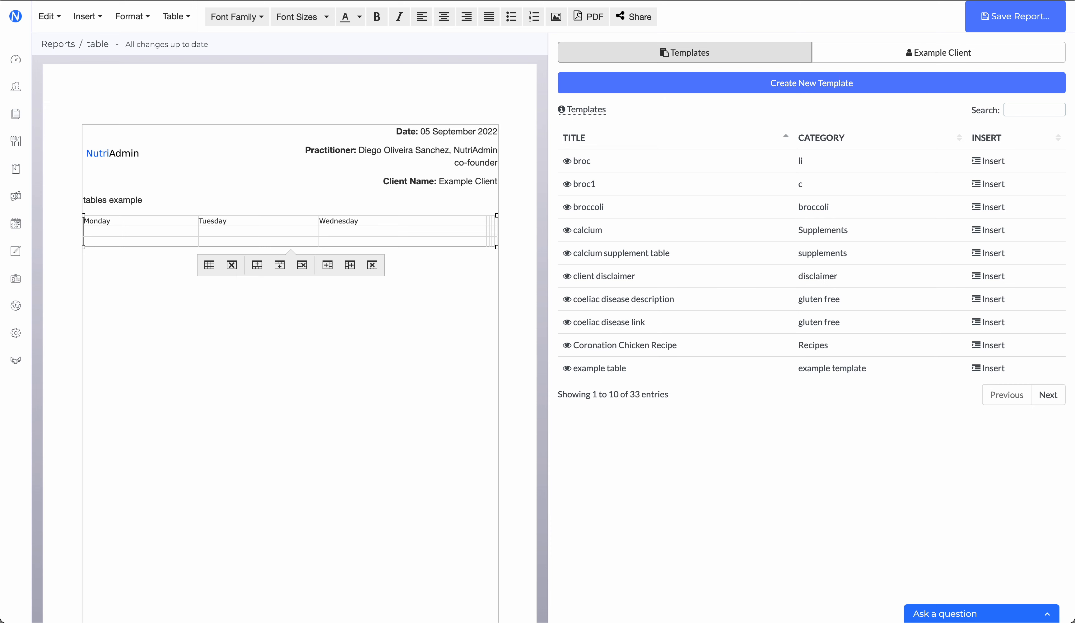
{"action": "type", "text": "Thursday"}
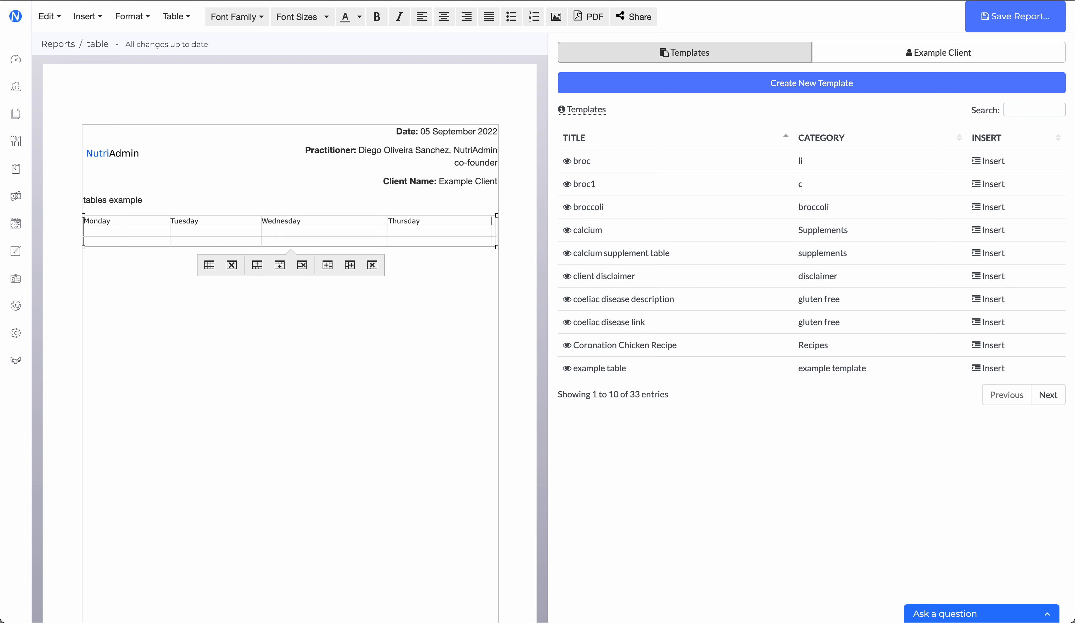
{"action": "key", "text": "Tab"}
{"action": "type", "text": "Friday"}
{"action": "key", "text": "Tab"}
{"action": "type", "text": "Sa"}
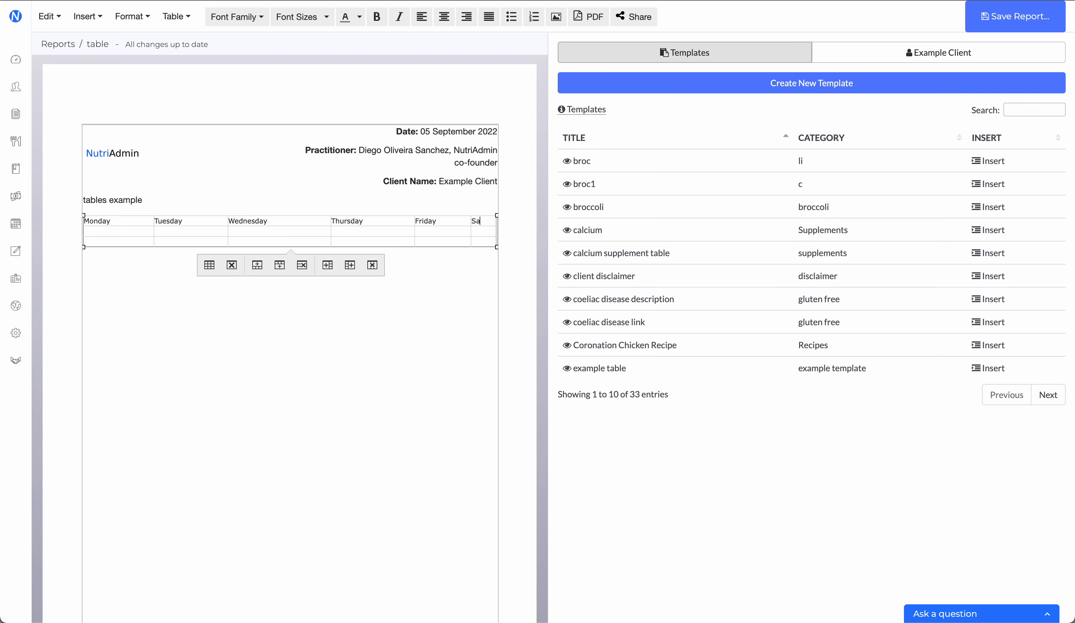
{"action": "type", "text": "turday "}
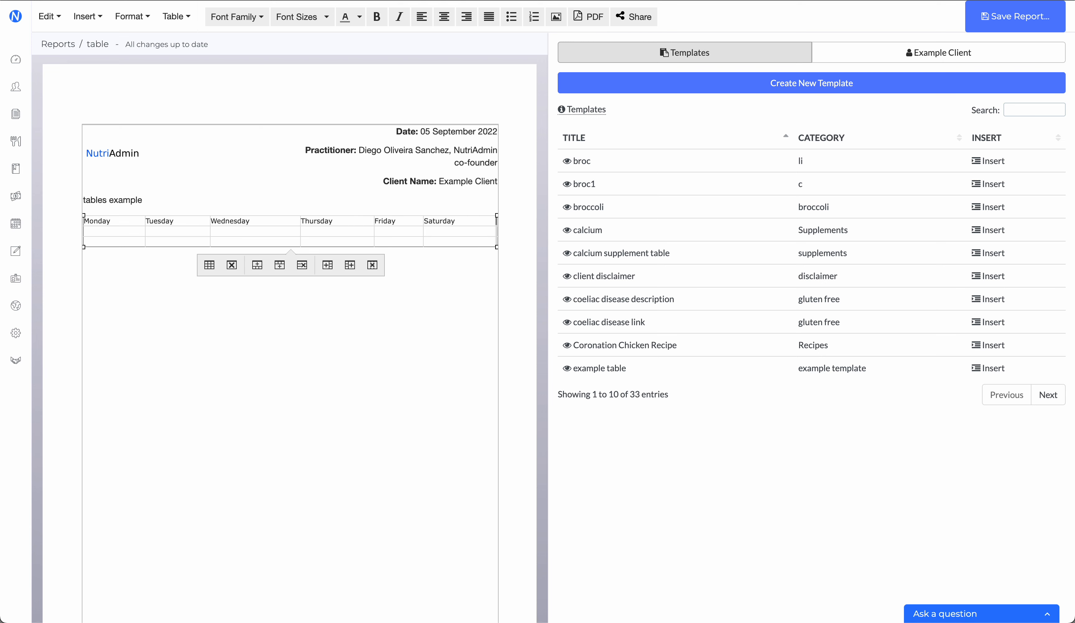
{"action": "type", "text": "Sunday"}
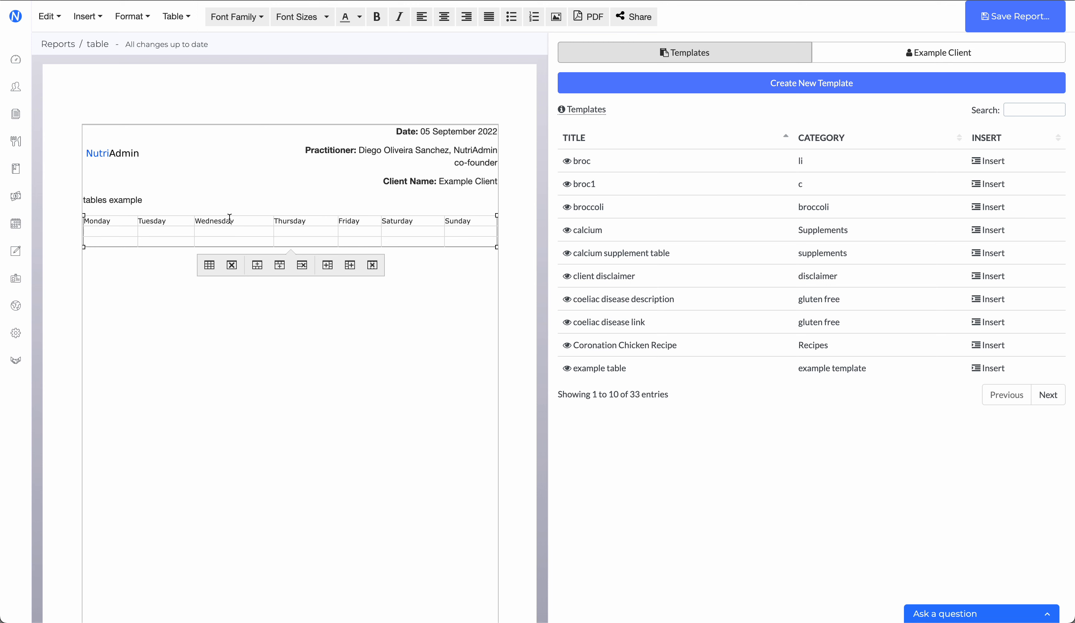
Step: Fill the cell below Monday with a long run of filler text starting with "ajsdhfkjasdhfkj. kjahsdfkjhasdkjfh"
{"action": "left_click", "coordinate": [115, 229]}
{"action": "type", "text": "ajsdhfkjasdhfkj. kjahsdfkjhasdkjfh kjashdf jash fkjasdh fjkasdh fkjashdfkjasd f"}
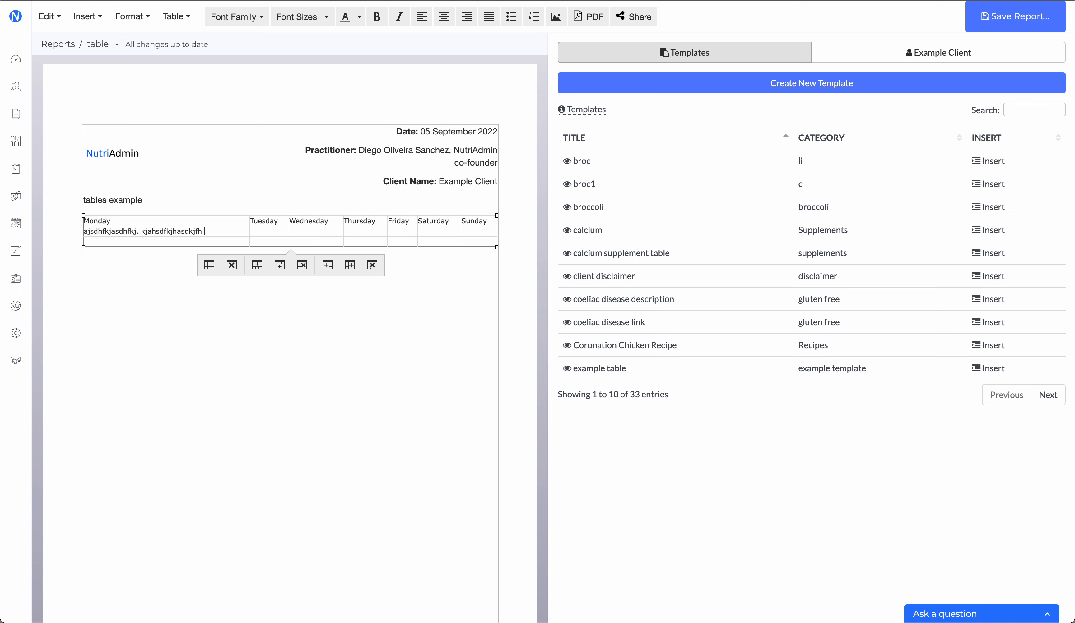
{"action": "type", "text": "kjasd fjkad j"}
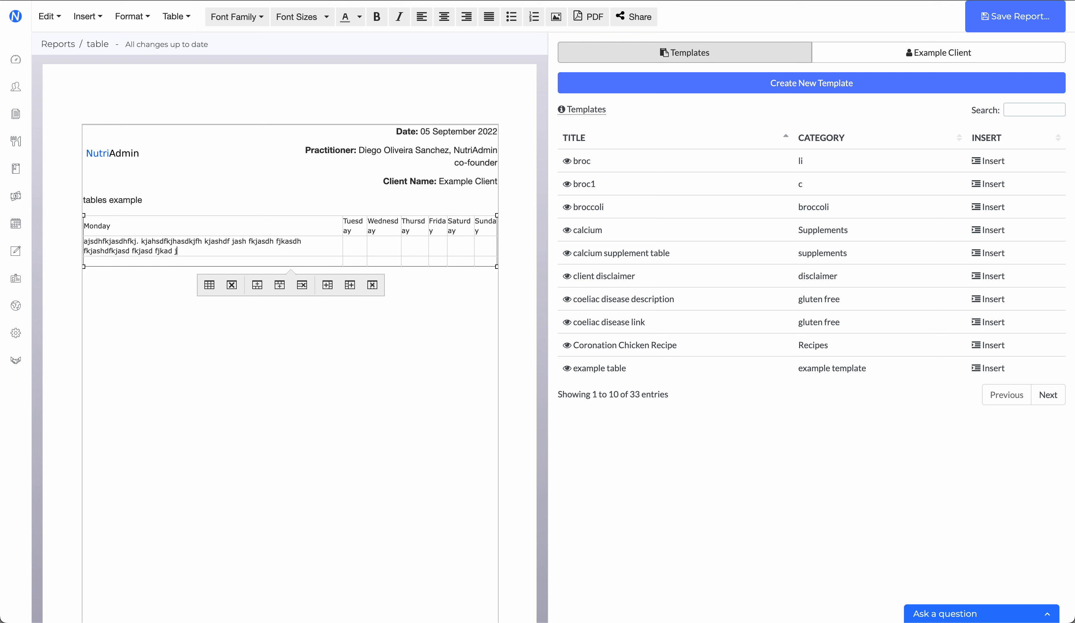
{"action": "type", "text": "ka sdhfkja sdfkjadshf kjashd fkjahds fkjasdh fkjasd fkjasdh fkjads"}
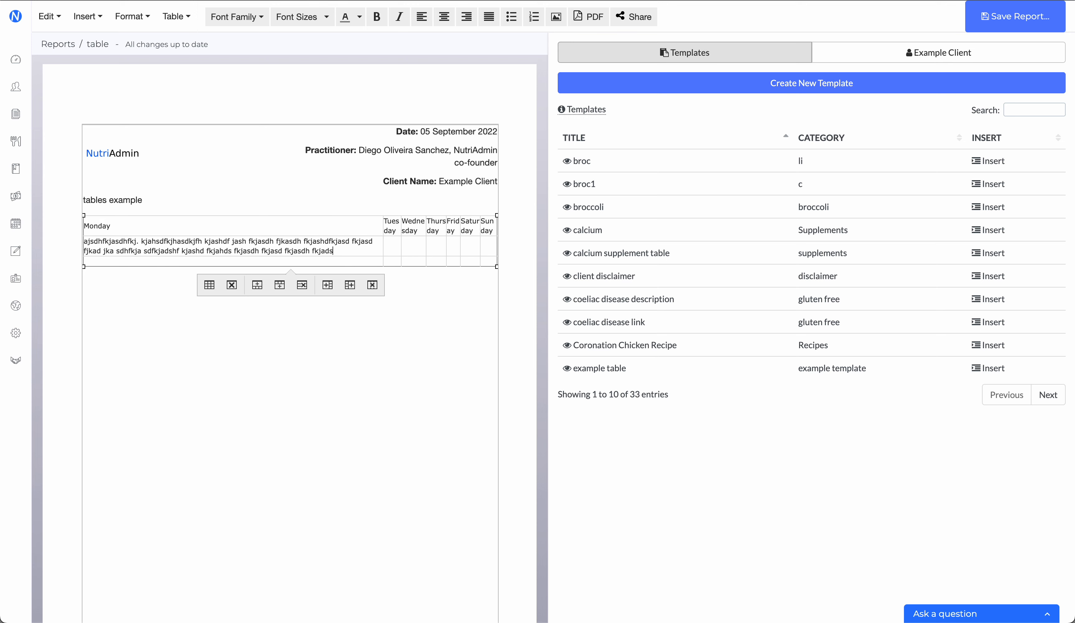
{"action": "type", "text": "h fkasjd fjasdk f jasdf jkh"}
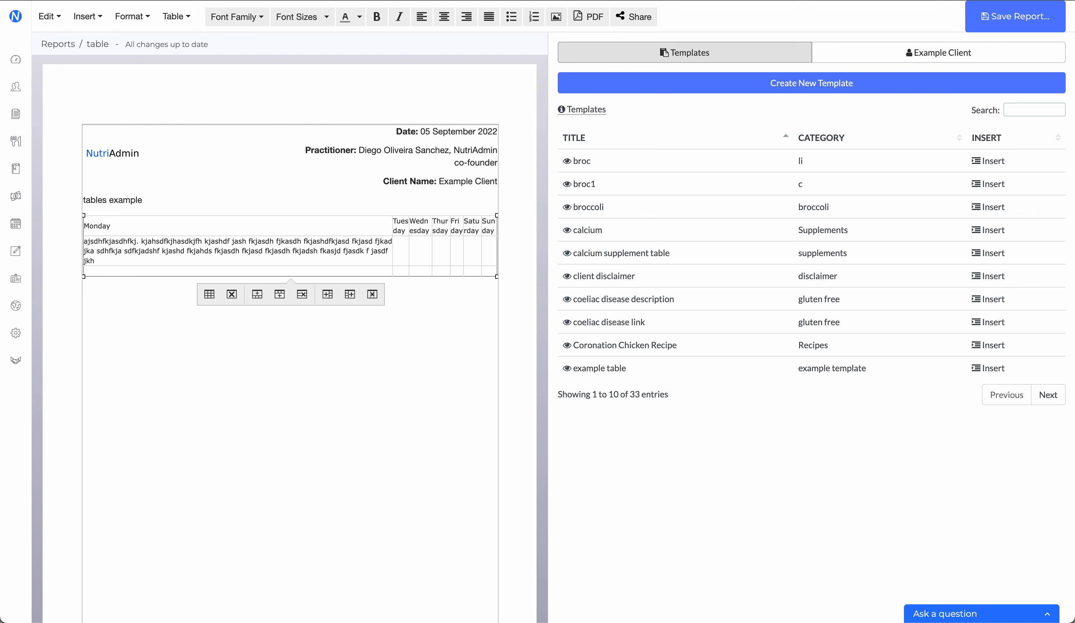
Step: Enter the filler texts "asdlkfjsaf", "askdjfhasdkjhfdskjahfd" and "asdffjhf" in the cells below Tuesday, Wednesday and Thursday
{"action": "left_click", "coordinate": [414, 230]}
{"action": "key", "text": "Right"}
{"action": "key", "text": "Right"}
{"action": "key", "text": "Right"}
{"action": "key", "text": "Right"}
{"action": "key", "text": "Right"}
{"action": "key", "text": "Right"}
{"action": "key", "text": "Right"}
{"action": "key", "text": "Right"}
{"action": "key", "text": "Right"}
{"action": "key", "text": "Right"}
{"action": "key", "text": "Right"}
{"action": "key", "text": "Right"}
{"action": "key", "text": "Right"}
{"action": "key", "text": "Right"}
{"action": "key", "text": "Right"}
{"action": "key", "text": "Right"}
{"action": "key", "text": "Right"}
{"action": "key", "text": "Right"}
{"action": "key", "text": "Right"}
{"action": "key", "text": "Right"}
{"action": "left_click", "coordinate": [395, 257]}
{"action": "type", "text": "asdlk fjsaf"}
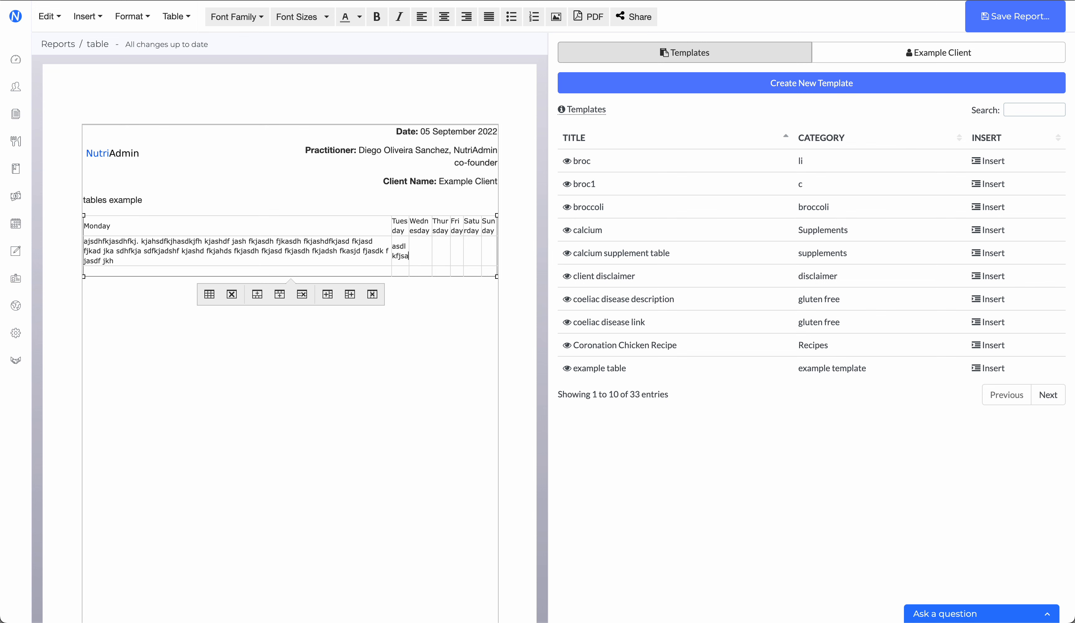
{"action": "type", "text": "askdjfhasdkjhfdskjahfd"}
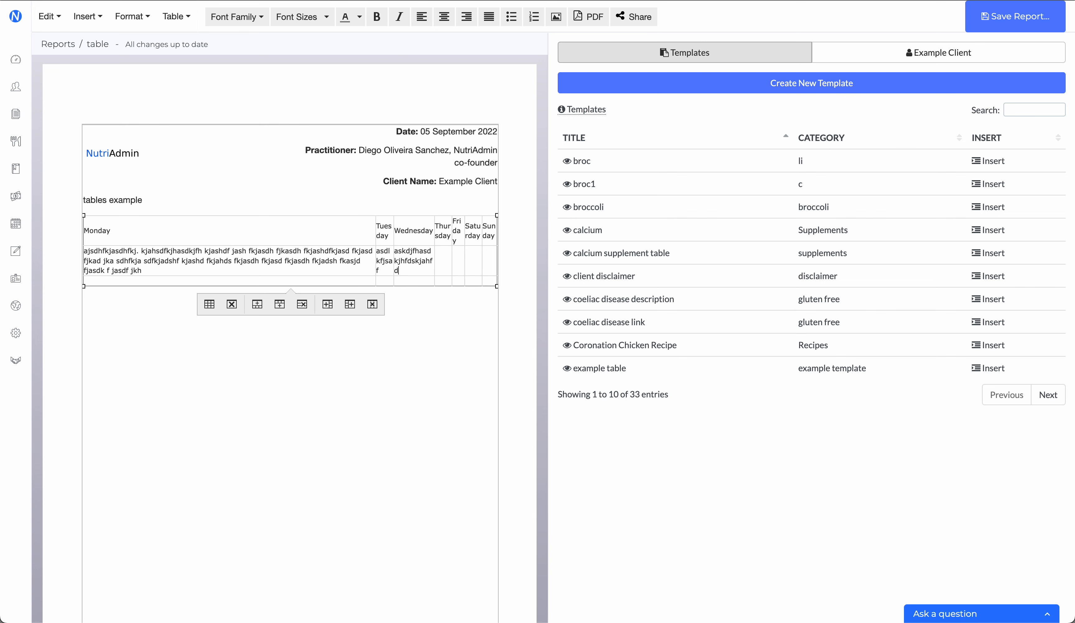
{"action": "type", "text": "asdffjh"}
Step: Examine how the weekday headings wrap within the table's columns
{"action": "double_click", "coordinate": [424, 232]}
{"action": "double_click", "coordinate": [457, 231]}
{"action": "left_click", "coordinate": [460, 265]}
{"action": "left_click", "coordinate": [155, 328]}
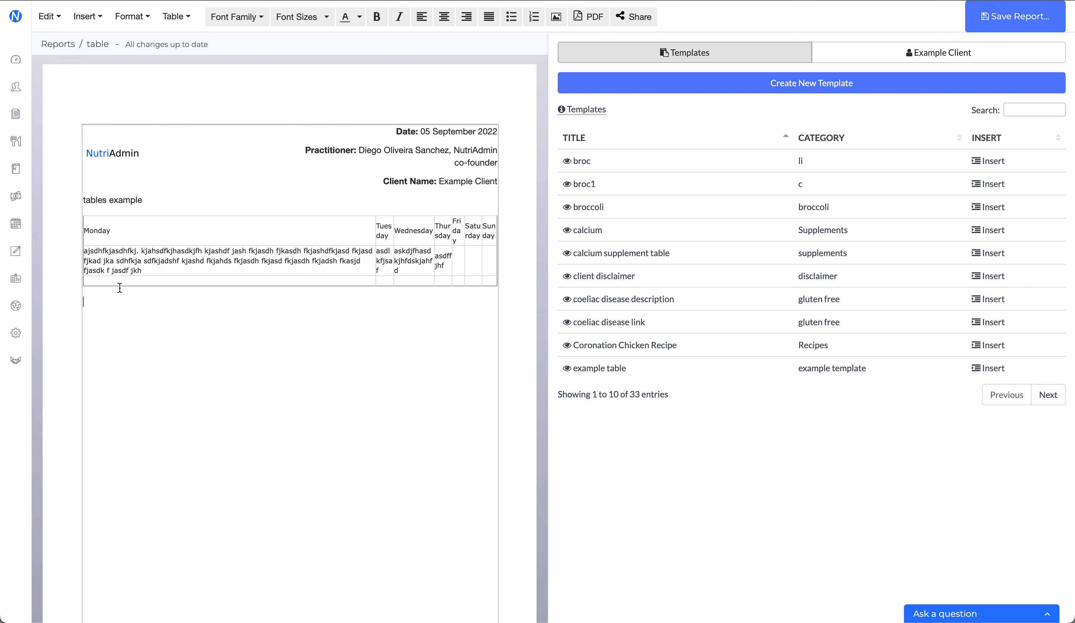
{"action": "left_click", "coordinate": [98, 231]}
{"action": "left_click_drag", "start_coordinate": [98, 231], "coordinate": [259, 231]}
{"action": "left_click", "coordinate": [121, 338]}
{"action": "left_click", "coordinate": [100, 230]}
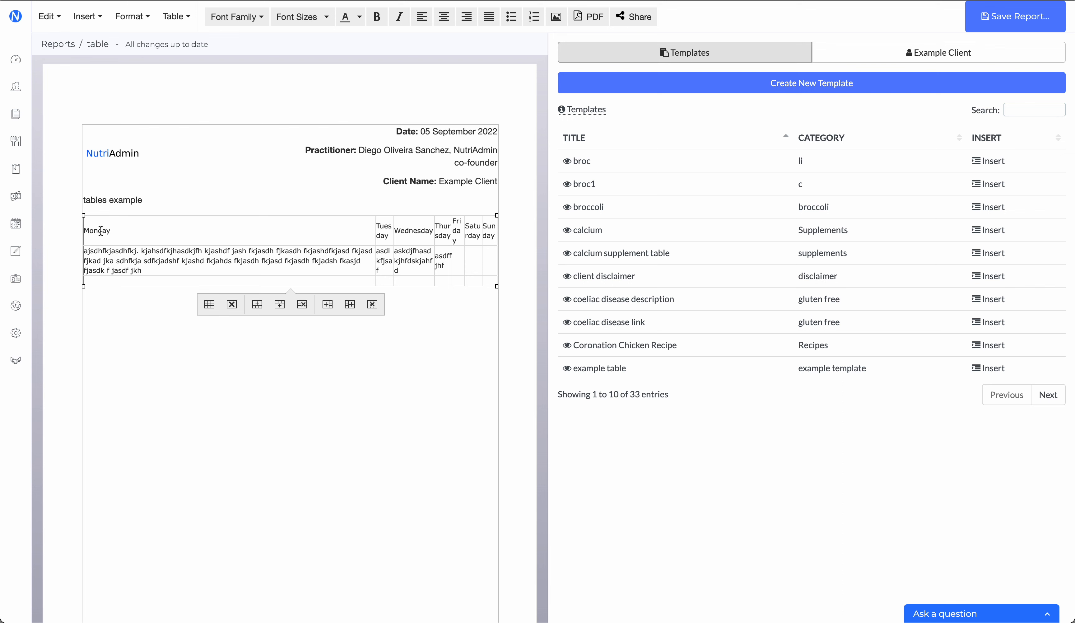
{"action": "left_click", "coordinate": [141, 364]}
Step: Append "white-space: nowrap" to the style in the table's advanced properties and apply it
{"action": "left_click", "coordinate": [115, 233]}
{"action": "left_click", "coordinate": [176, 16]}
{"action": "left_click", "coordinate": [210, 57]}
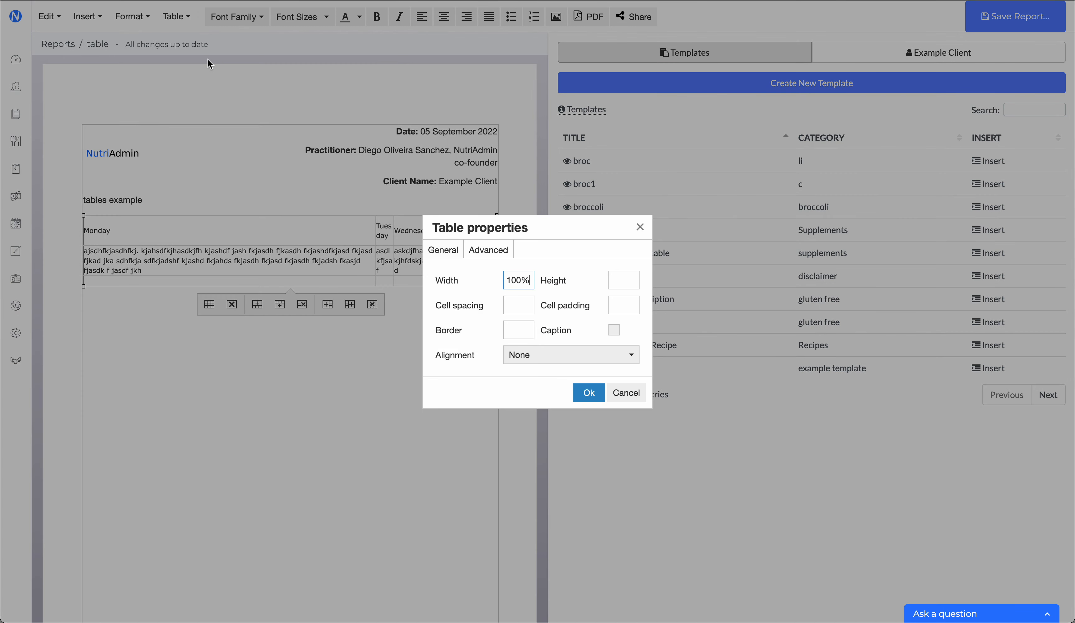
{"action": "left_click", "coordinate": [499, 258]}
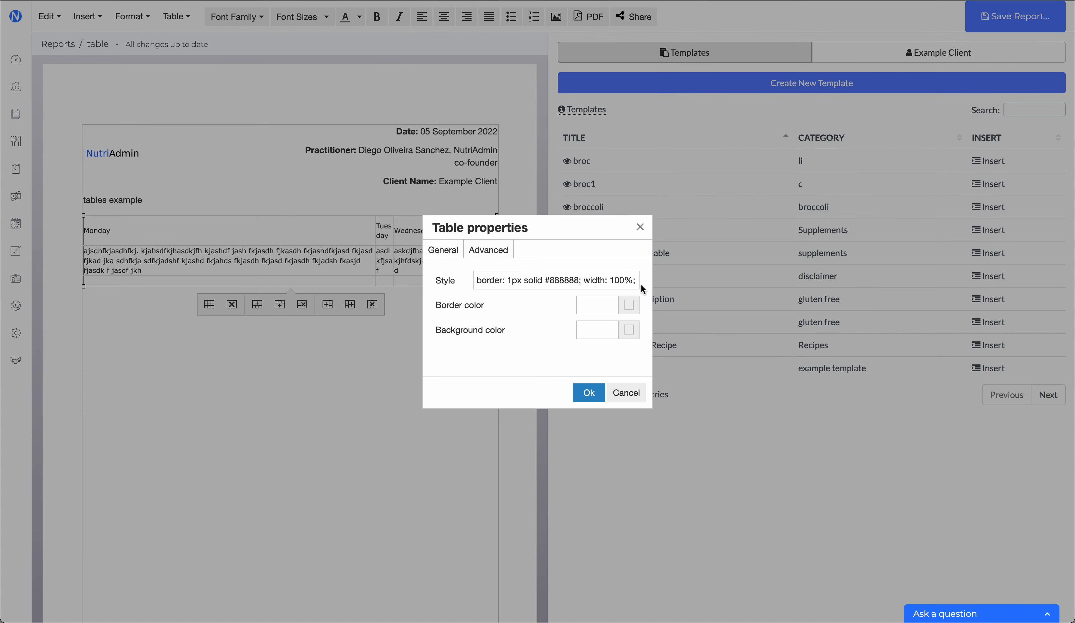
{"action": "triple_click", "coordinate": [526, 281]}
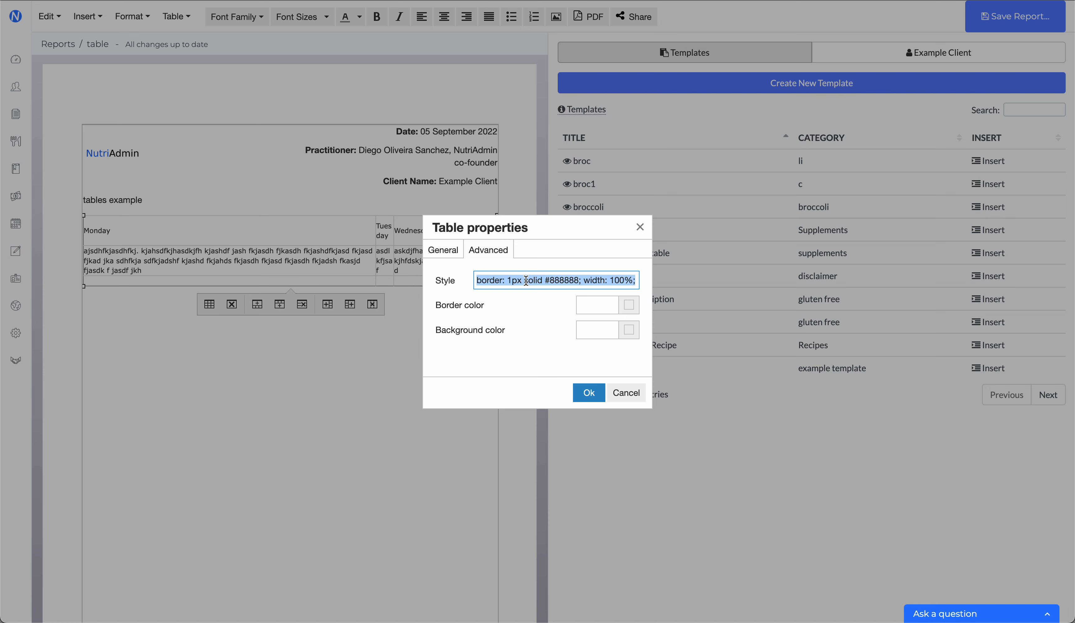
{"action": "left_click", "coordinate": [524, 280]}
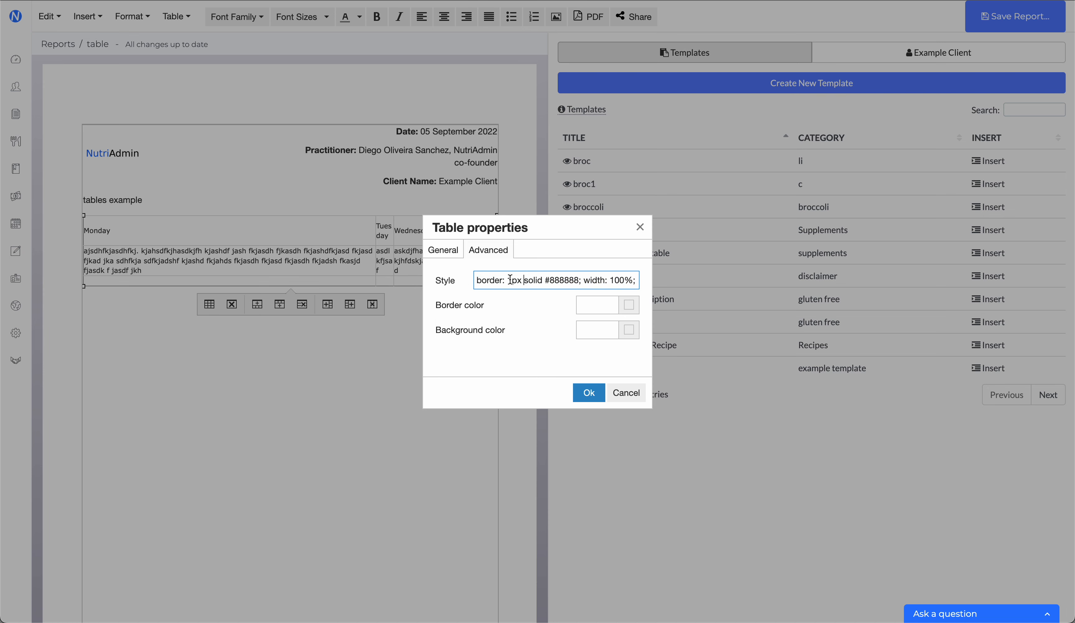
{"action": "triple_click", "coordinate": [510, 280]}
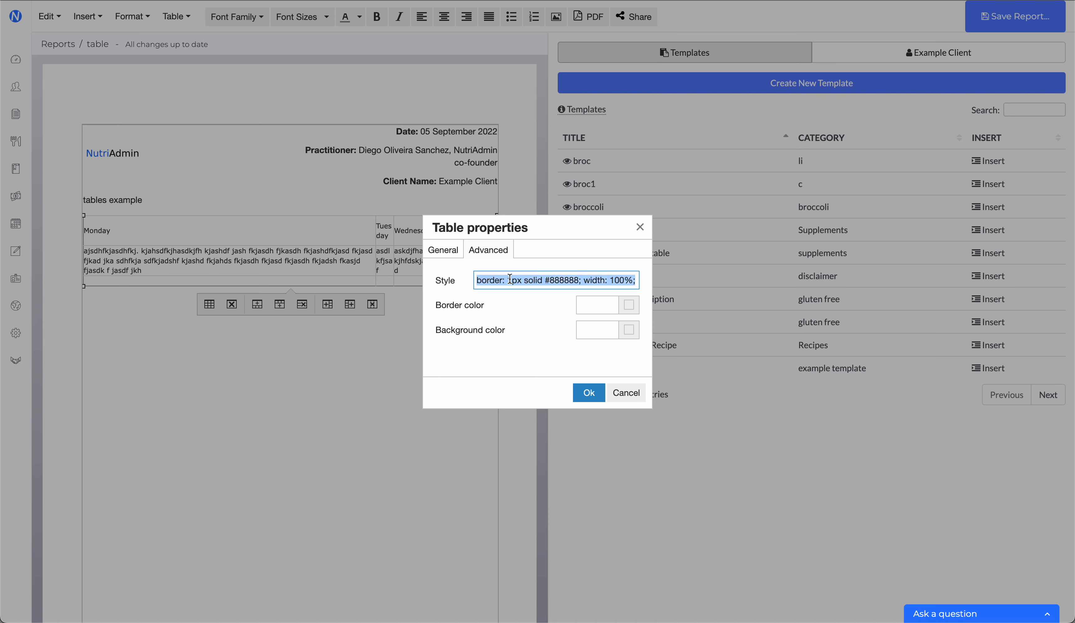
{"action": "left_click", "coordinate": [528, 279]}
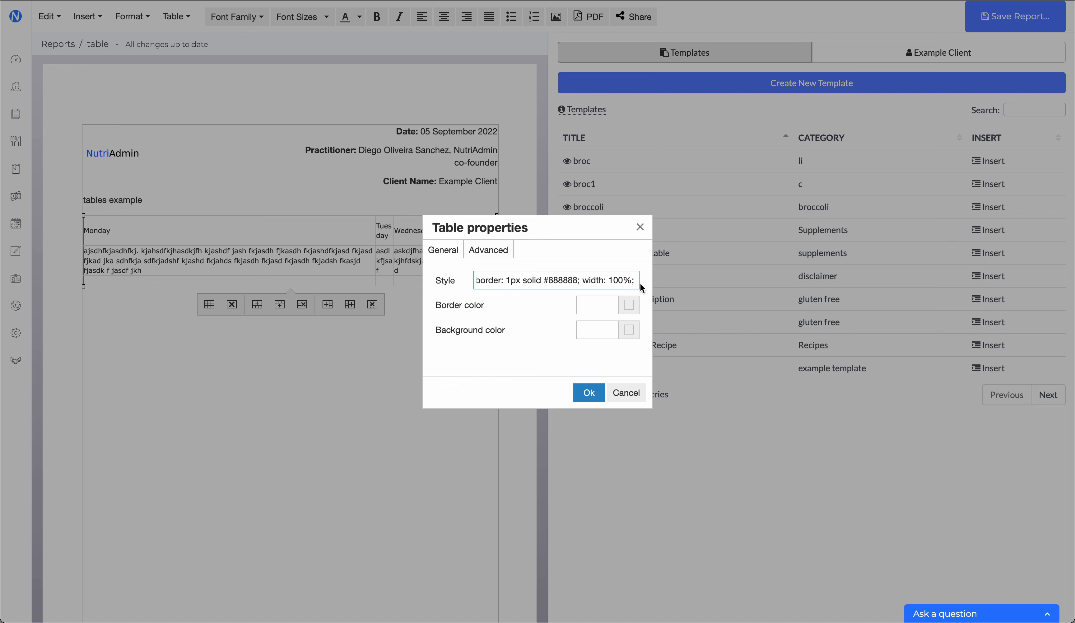
{"action": "type", "text": "white"}
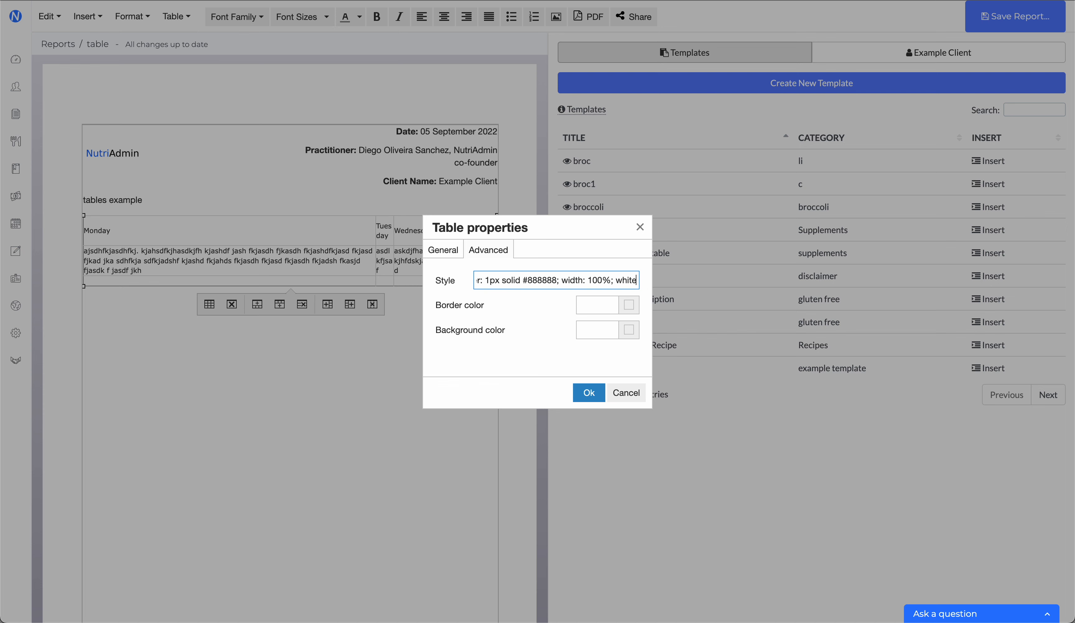
{"action": "type", "text": "-spac"}
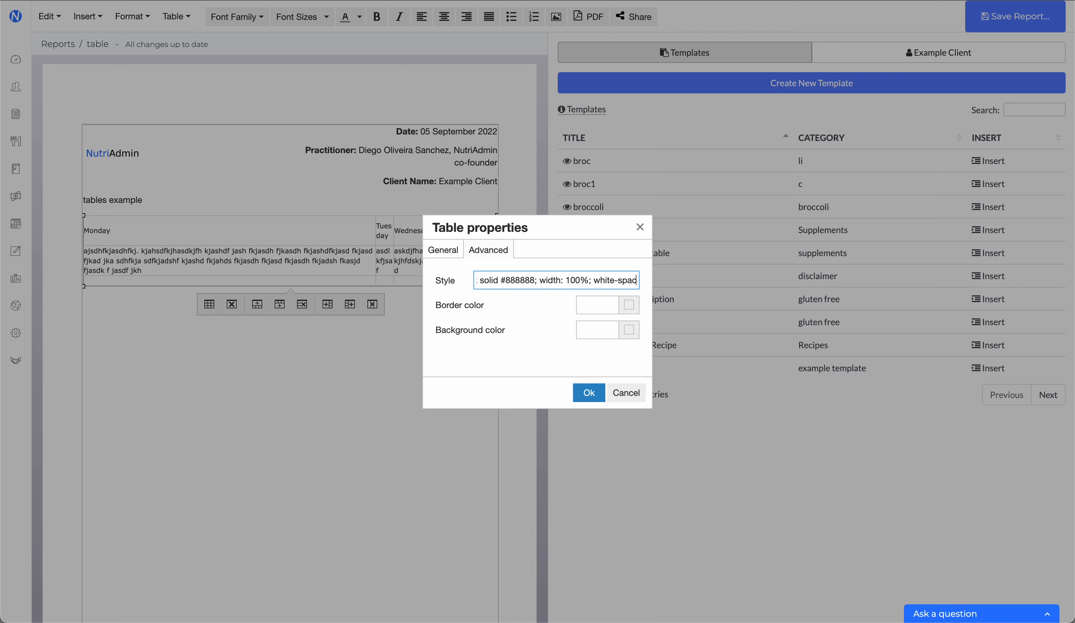
{"action": "type", "text": "e: nowrap"}
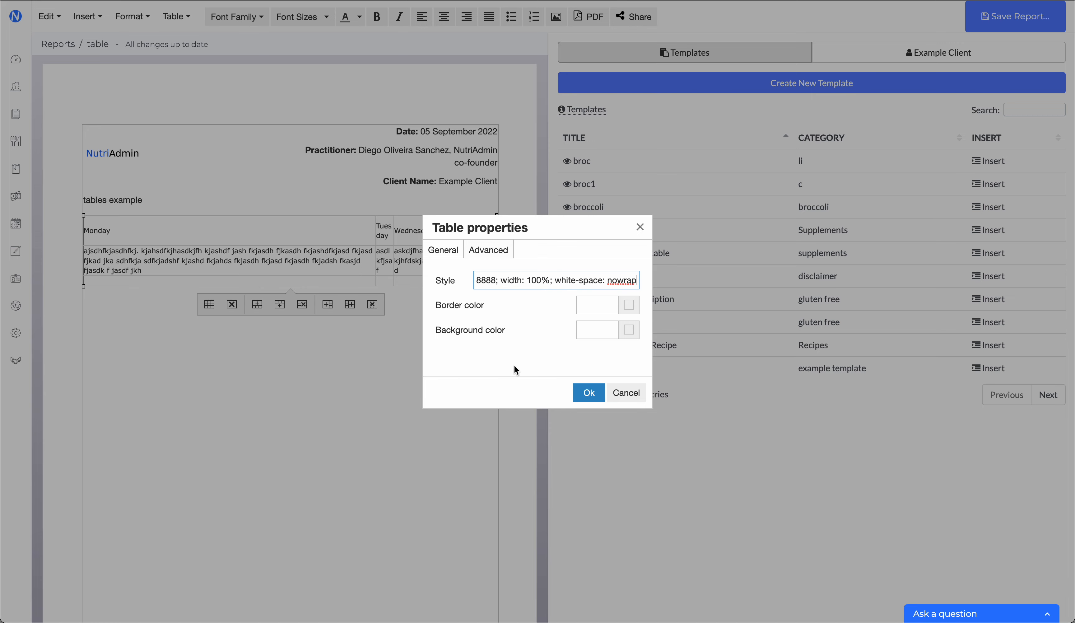
{"action": "left_click", "coordinate": [579, 395]}
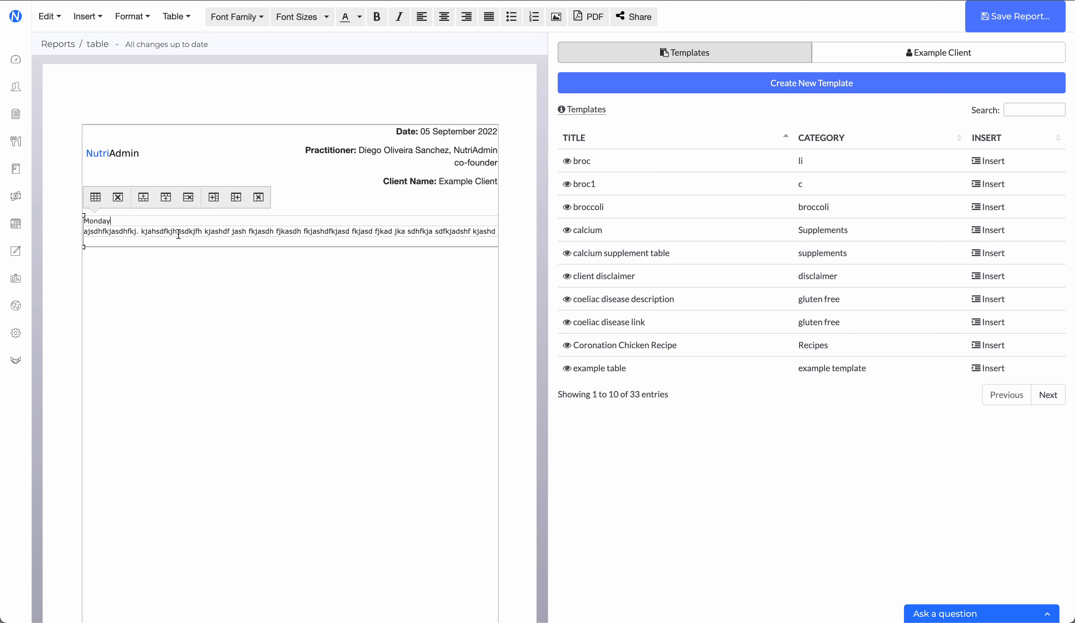
Step: Break the long filler text below Monday into ten short lines with manual line breaks
{"action": "left_click", "coordinate": [204, 231]}
{"action": "key", "text": "Return"}
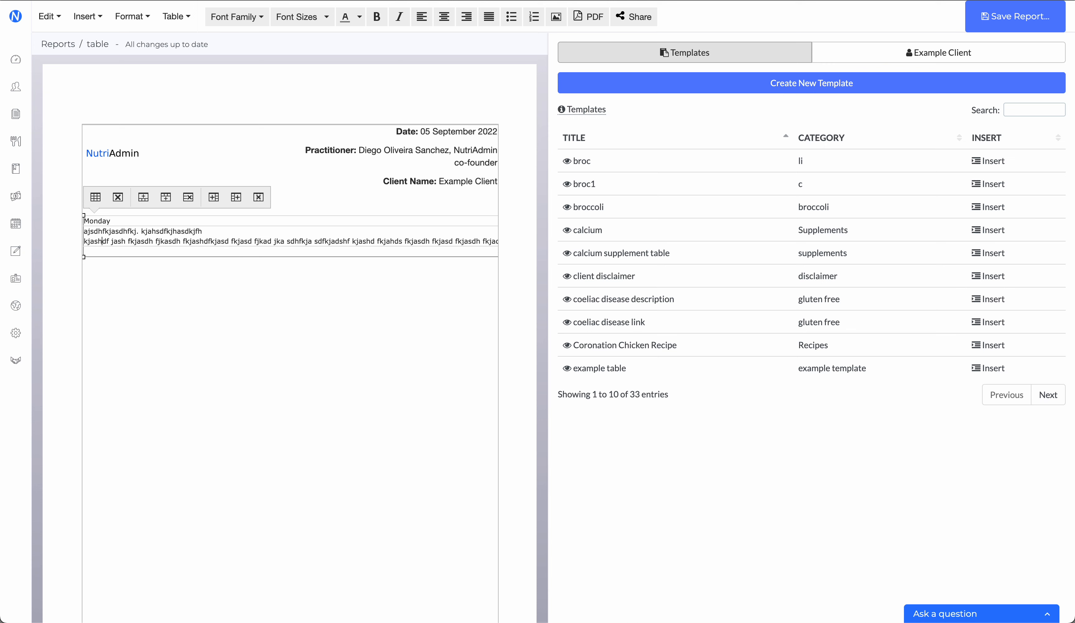
{"action": "key", "text": "Return"}
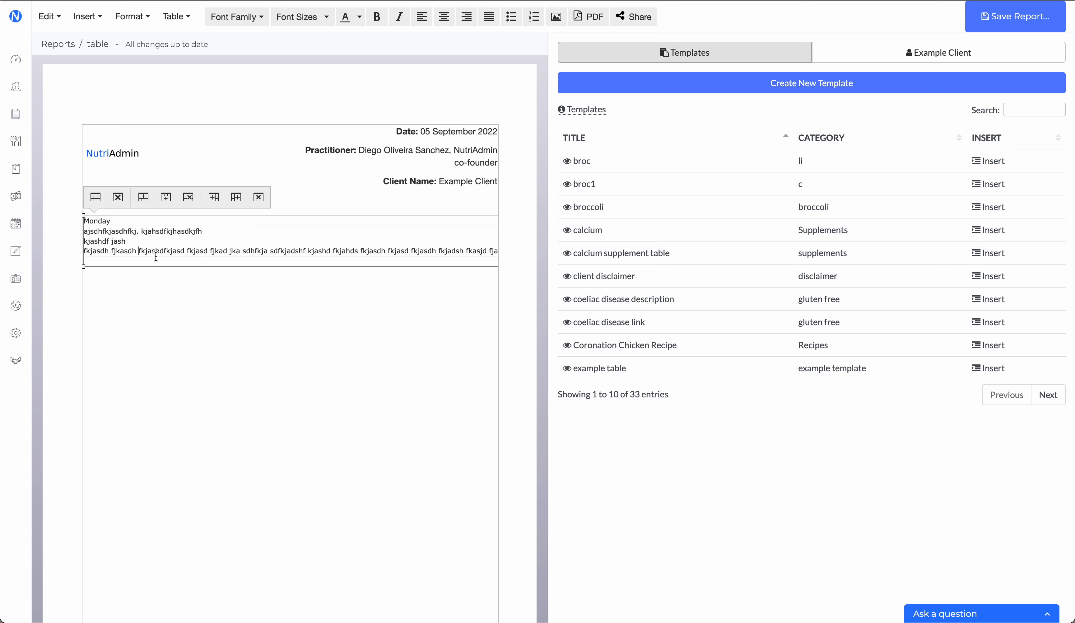
{"action": "key", "text": "Return"}
{"action": "key", "text": "Return"}
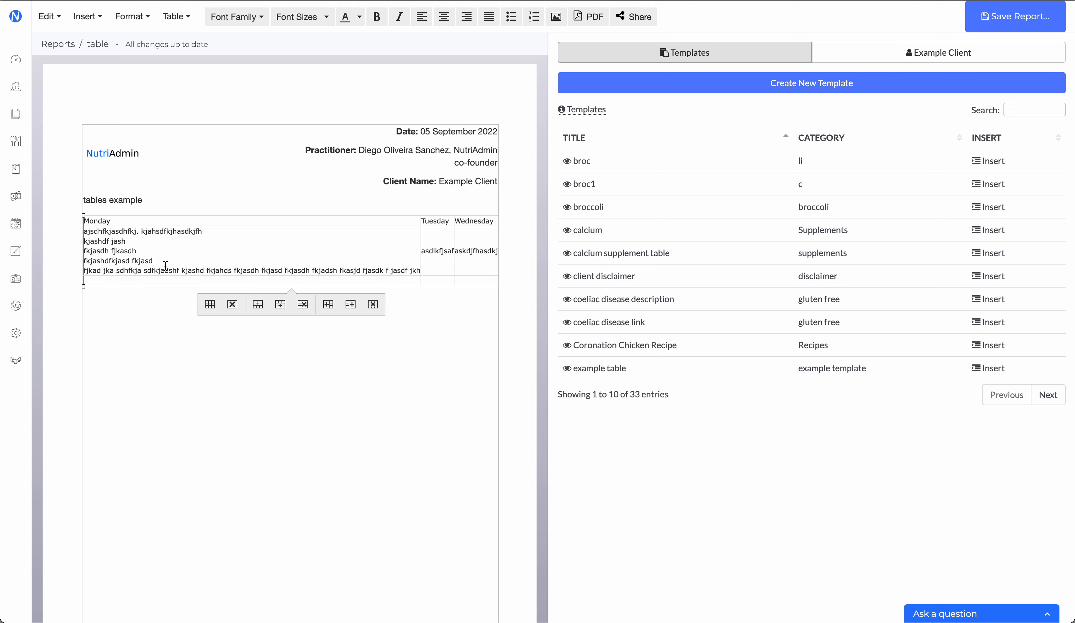
{"action": "left_click", "coordinate": [179, 270]}
{"action": "key", "text": "Return"}
{"action": "left_click", "coordinate": [163, 280]}
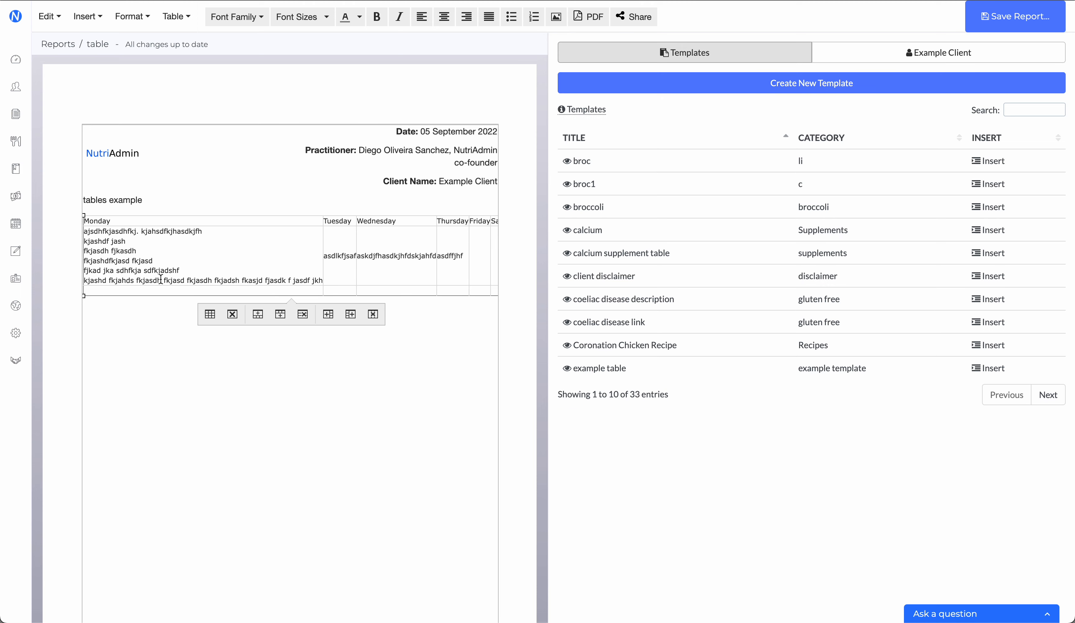
{"action": "key", "text": "Return"}
{"action": "left_click", "coordinate": [132, 290]}
{"action": "key", "text": "Return"}
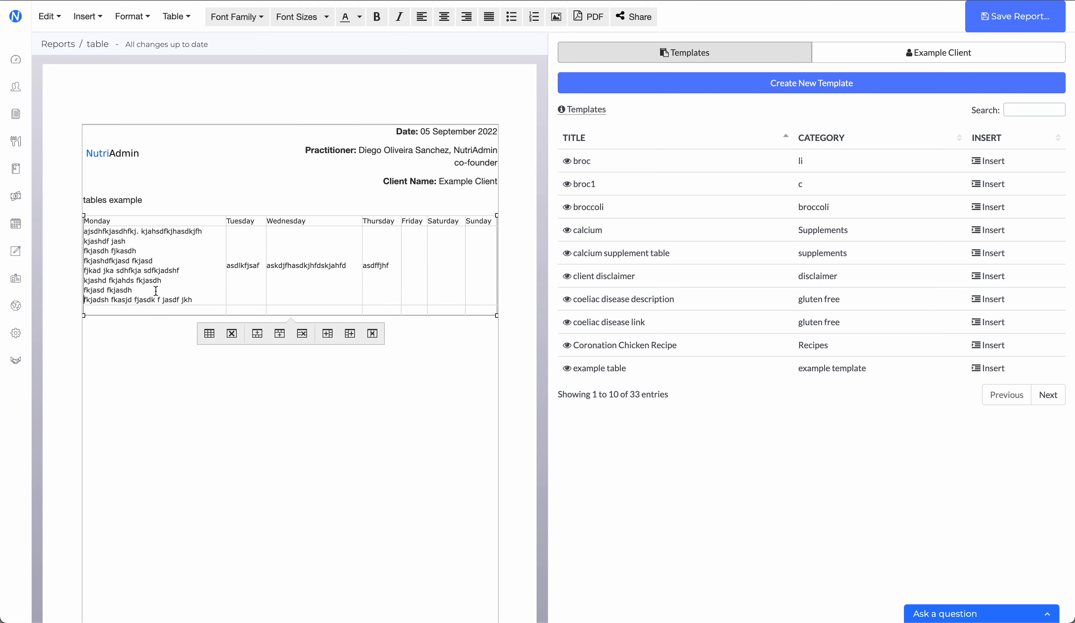
{"action": "left_click", "coordinate": [156, 298]}
{"action": "key", "text": "Return"}
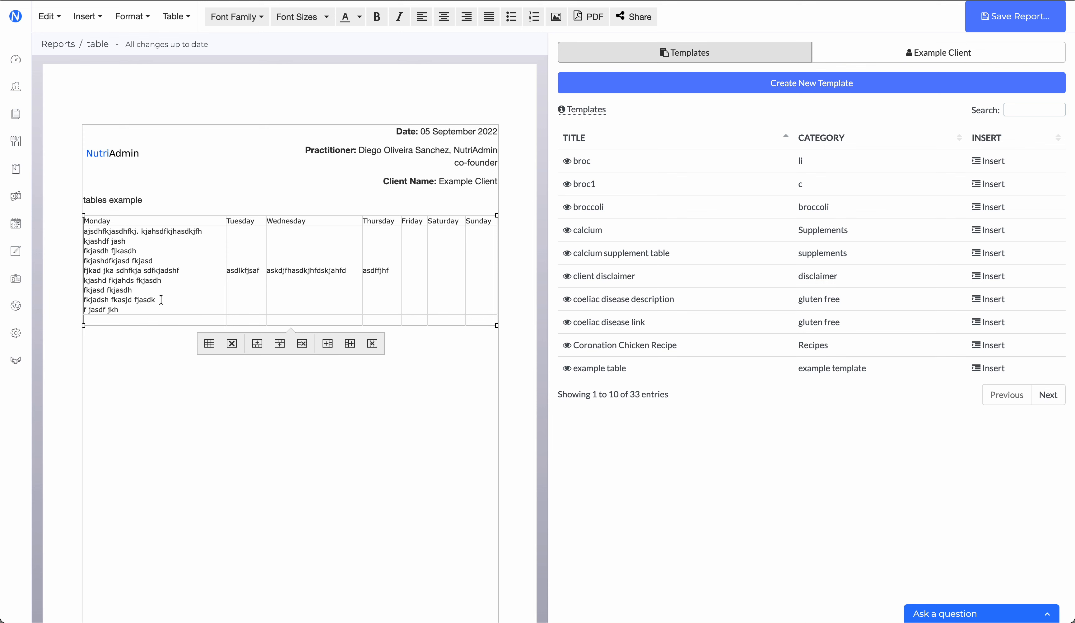
{"action": "left_click", "coordinate": [141, 230]}
{"action": "key", "text": "Return"}
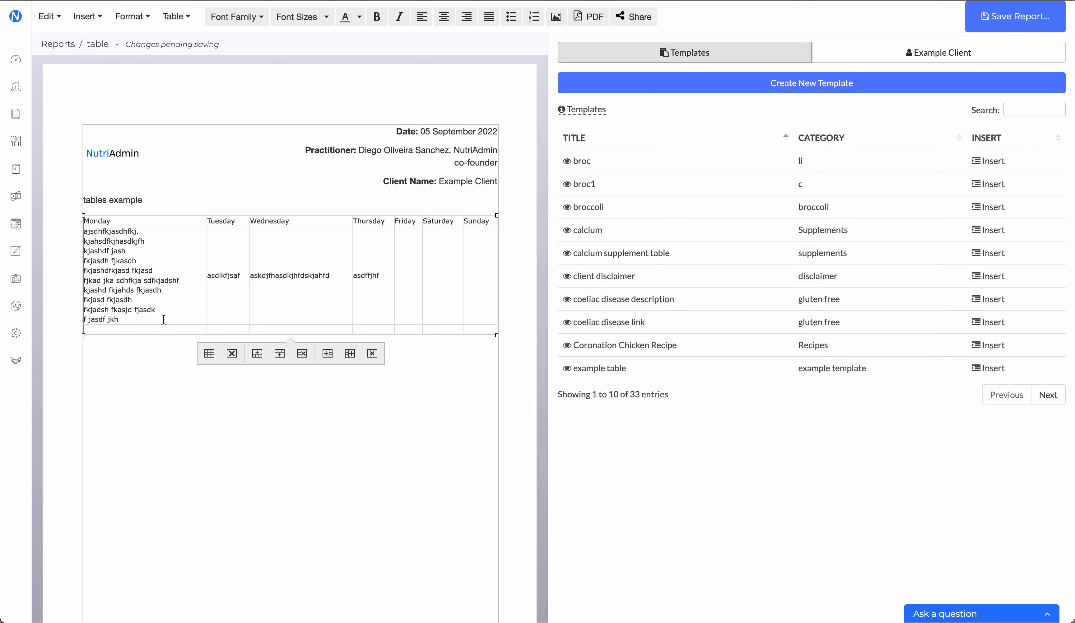
Step: Fill the cell below Friday with a long line of filler text starting with "asjdfhasdkljf asdkjf askdjfh"
{"action": "left_click", "coordinate": [426, 261]}
{"action": "left_click", "coordinate": [416, 261]}
{"action": "type", "text": "asjdfhasdkljf asdkjf askdjfh akjsdhf aksdjhf"}
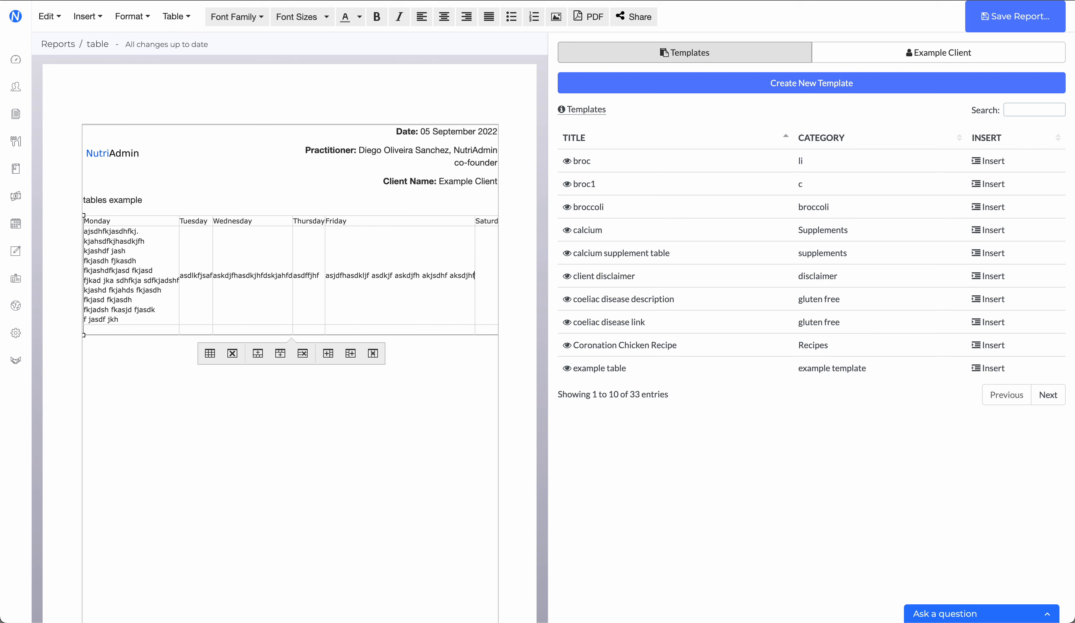
{"action": "type", "text": "asdkjhf asdkfja sdkjf adskjfhasdk"}
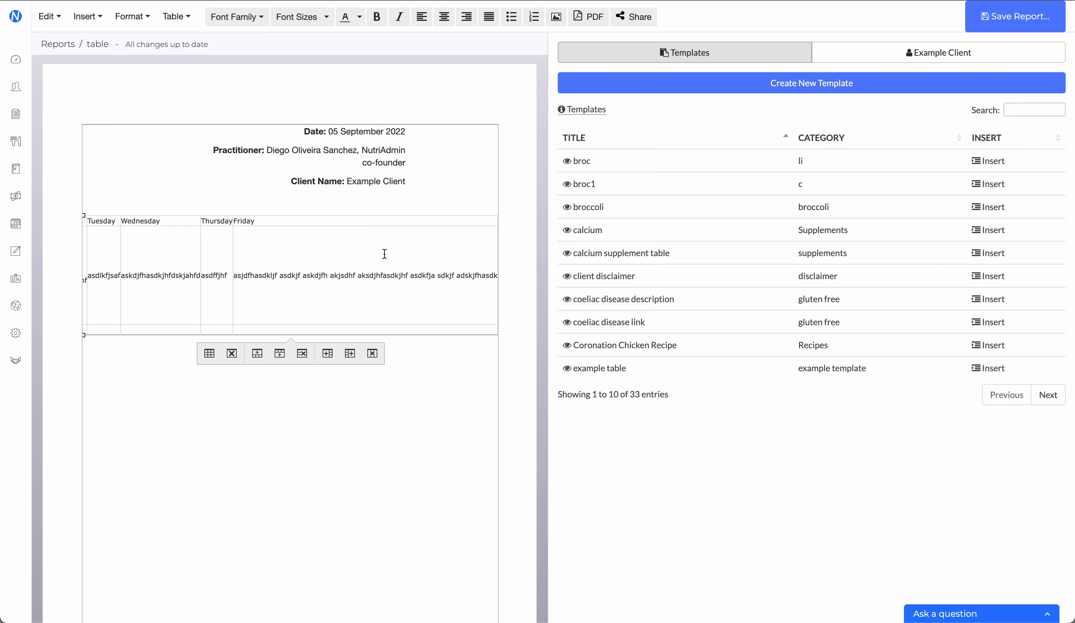
Step: Break the filler text below Friday into five short lines with manual line breaks
{"action": "left_click", "coordinate": [302, 276]}
{"action": "key", "text": "Return"}
{"action": "left_click", "coordinate": [274, 281]}
{"action": "key", "text": "Return"}
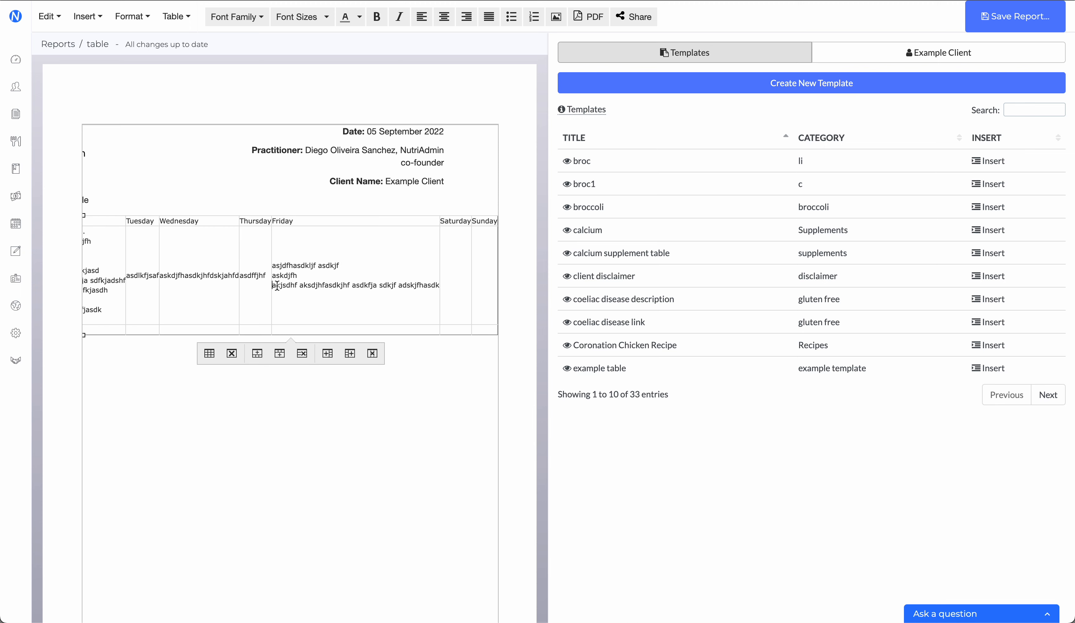
{"action": "left_click", "coordinate": [352, 283]}
{"action": "key", "text": "Return"}
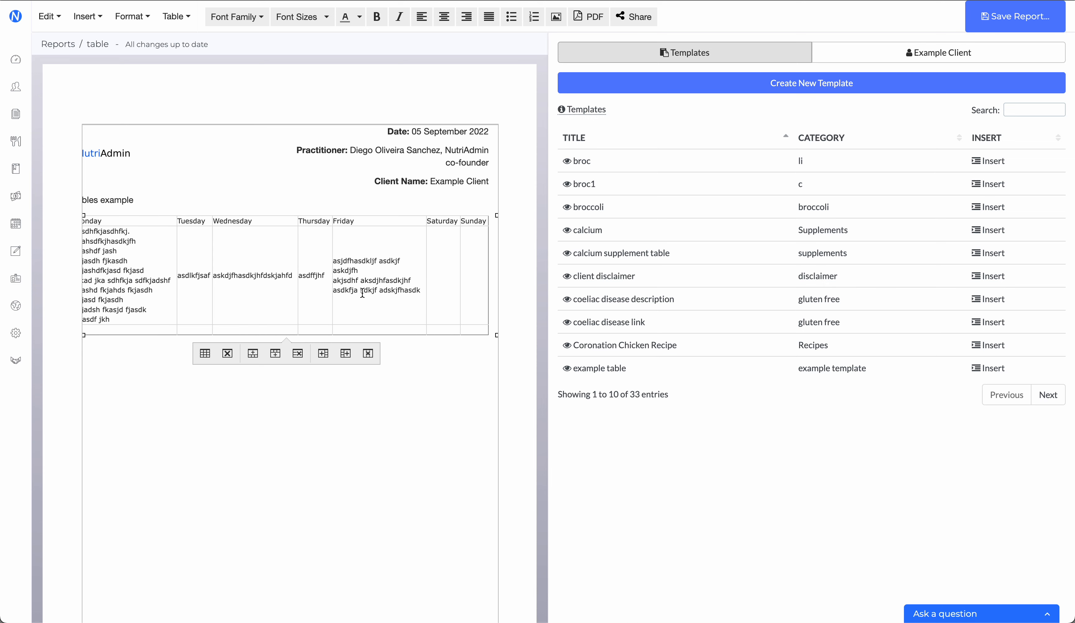
{"action": "left_click", "coordinate": [379, 291]}
{"action": "key", "text": "Return"}
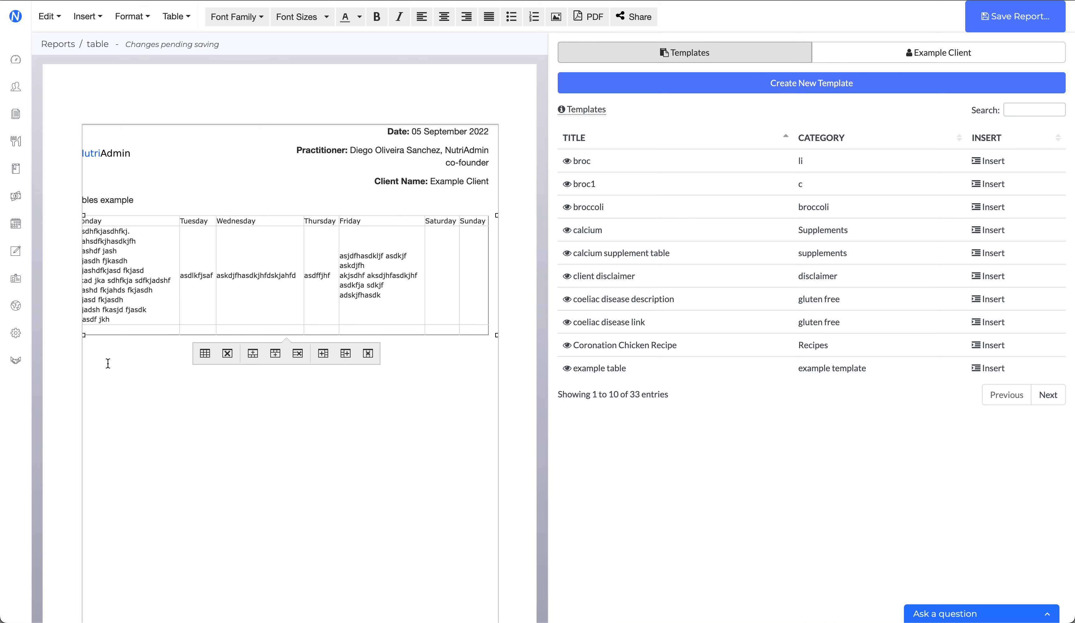
{"action": "left_click", "coordinate": [161, 387]}
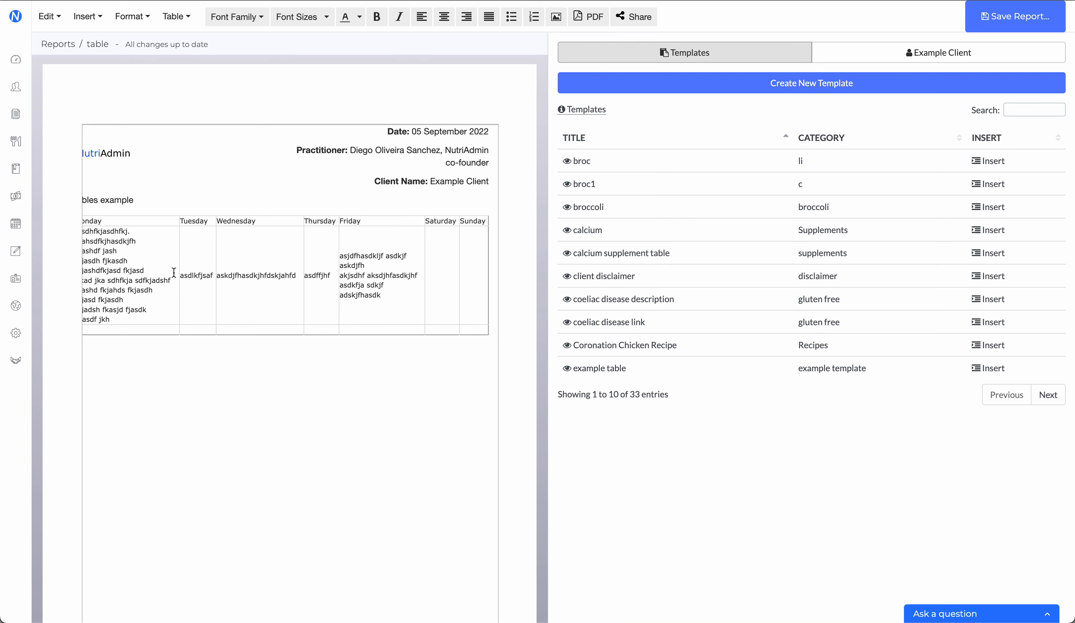
{"action": "left_click", "coordinate": [148, 218]}
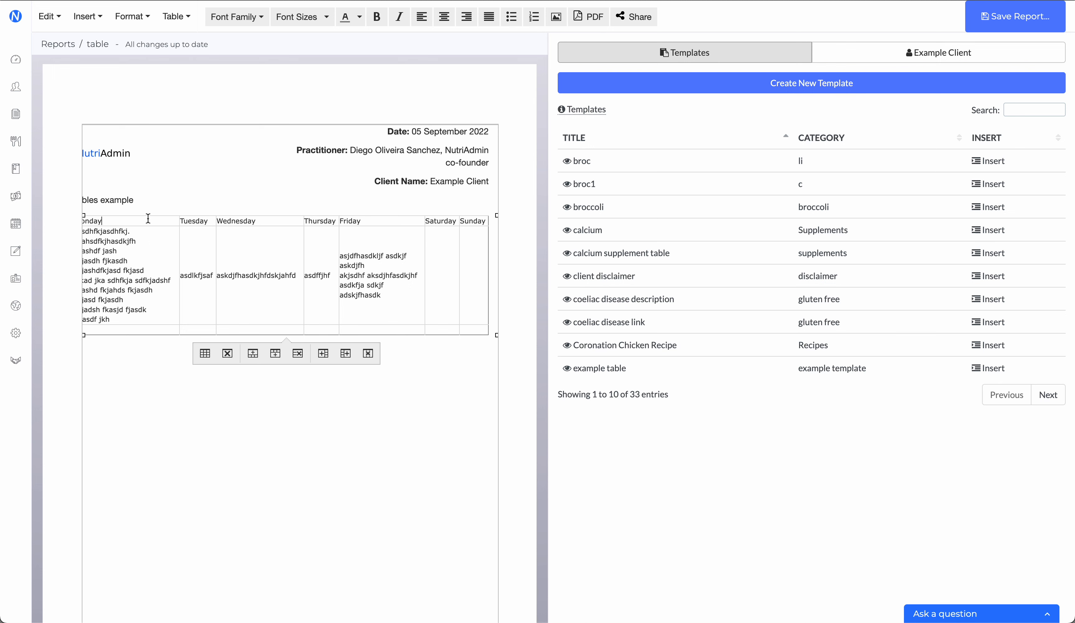
{"action": "left_click", "coordinate": [160, 203]}
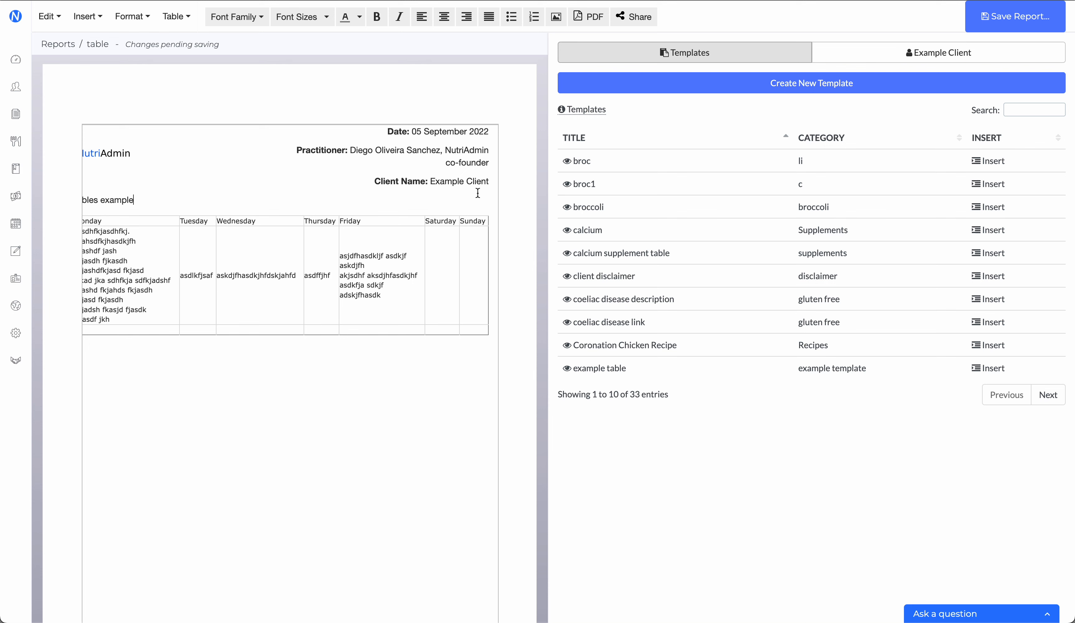
Step: Insert a blank line above "jadsh fkasjd fjasdk" in the filler text below Monday
{"action": "left_click", "coordinate": [121, 286]}
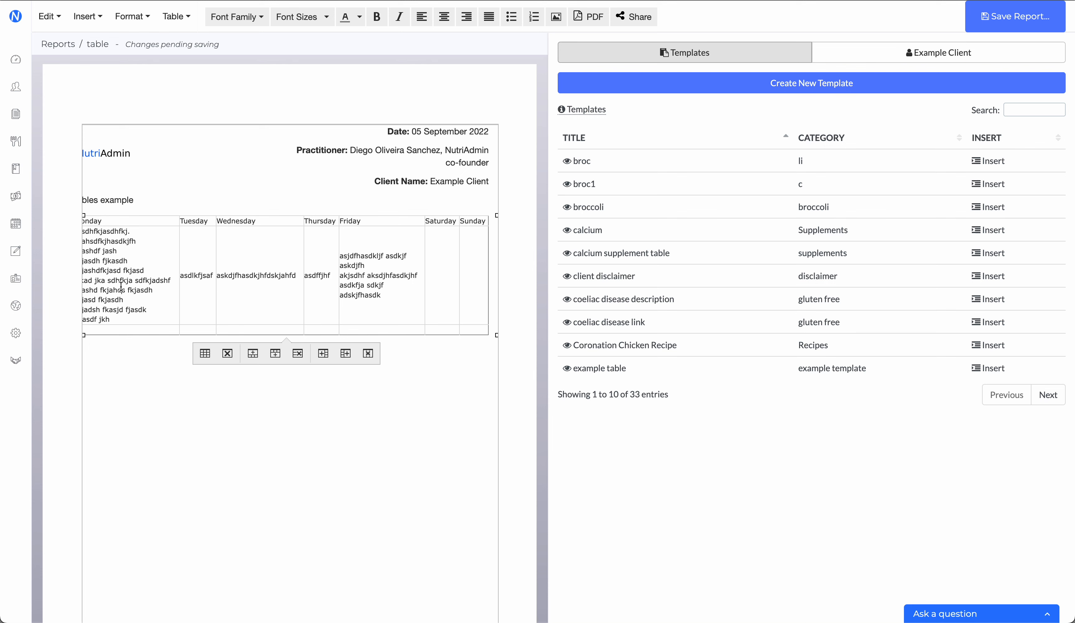
{"action": "key", "text": "Down"}
{"action": "key", "text": "Return"}
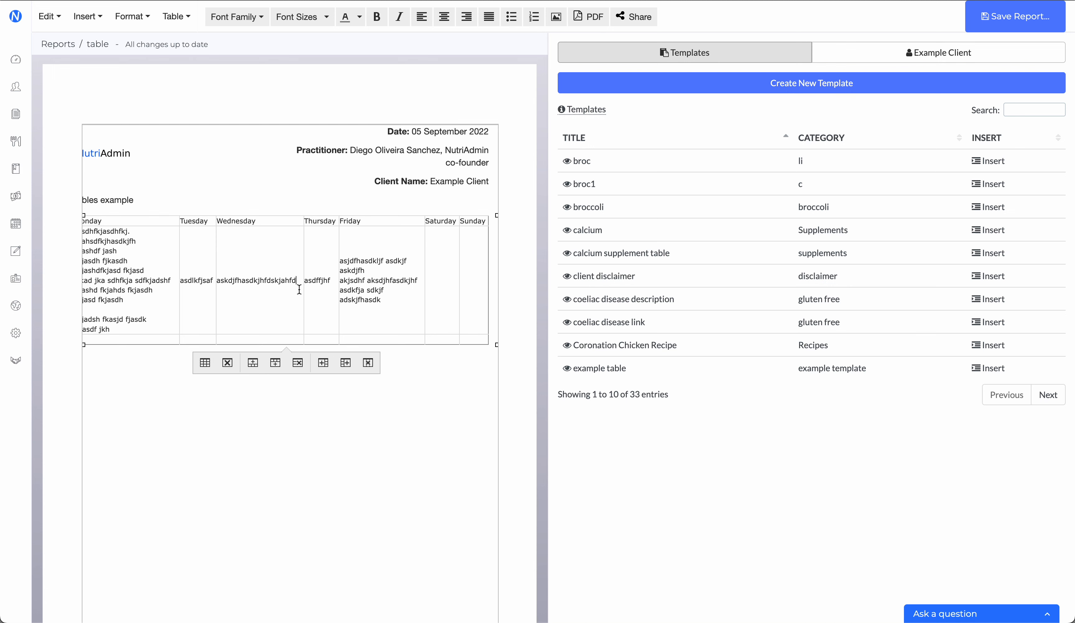
{"action": "key", "text": "Return"}
{"action": "type", "text": "nu"}
{"action": "key", "text": "BackSpace"}
{"action": "key", "text": "BackSpace"}
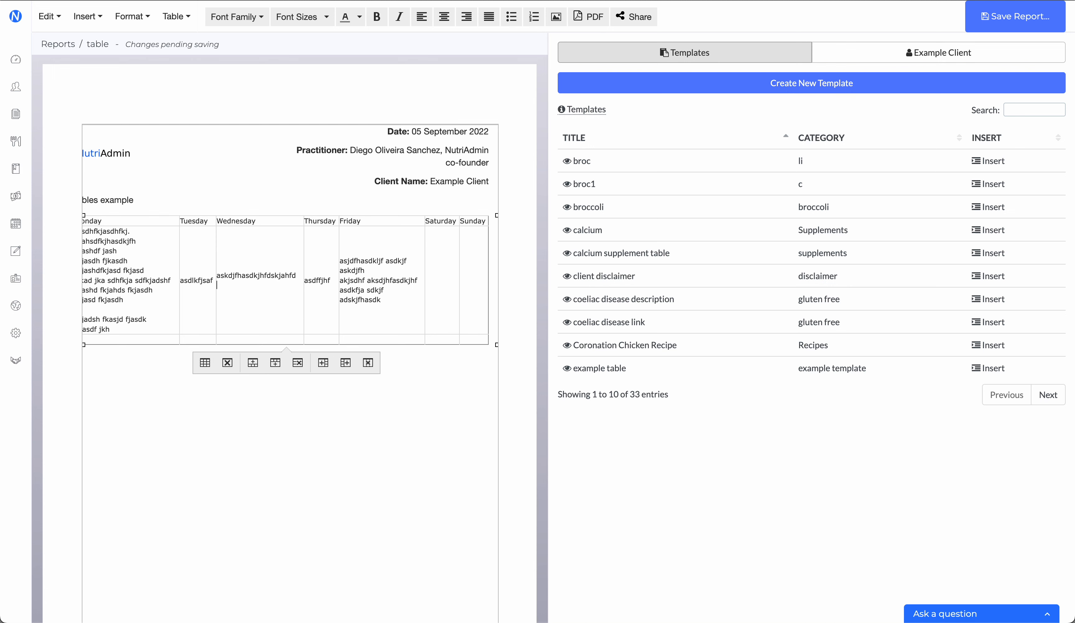
{"action": "type", "text": "https://nutriadmin.com/podca"}
{"action": "key", "text": "BackSpace"}
{"action": "key", "text": "BackSpace"}
{"action": "key", "text": "BackSpace"}
{"action": "key", "text": "BackSpace"}
{"action": "key", "text": "BackSpace"}
{"action": "key", "text": "BackSpace"}
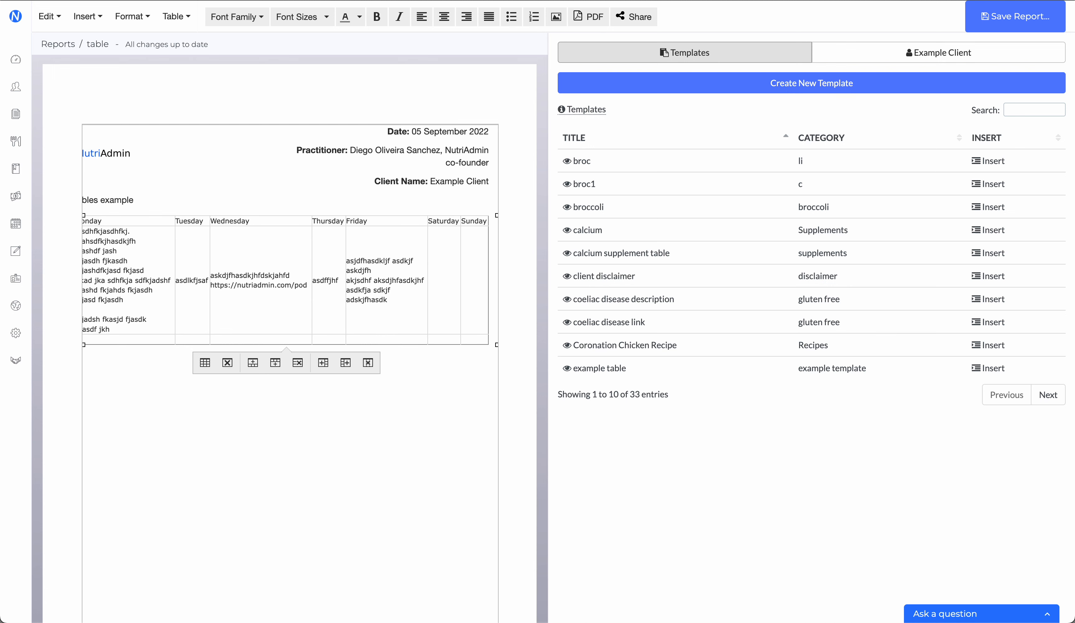
{"action": "type", "text": "nutritionis"}
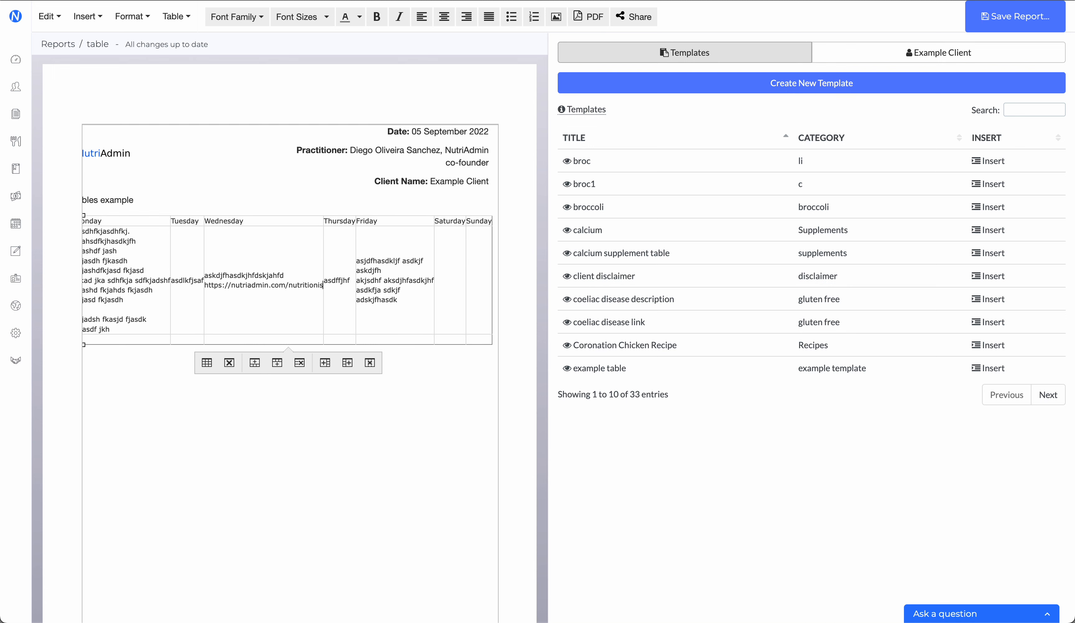
{"action": "type", "text": "t-podcast"}
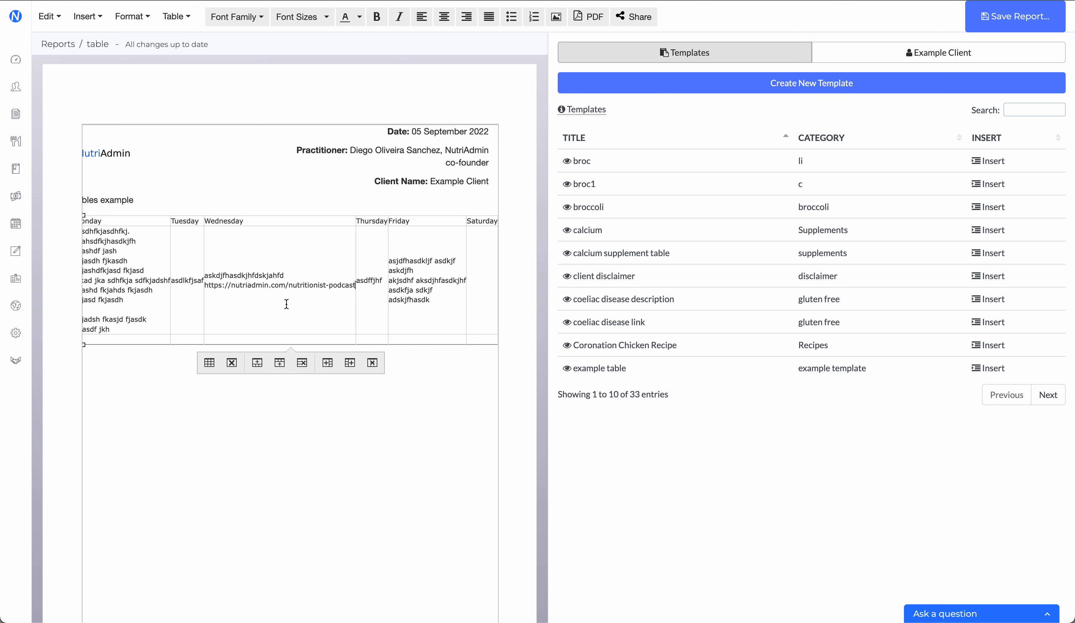
Step: Break the web address below Wednesday before "/nutritionist-podcast" and insert a blank line above the address
{"action": "left_click", "coordinate": [284, 289]}
{"action": "key", "text": "Return"}
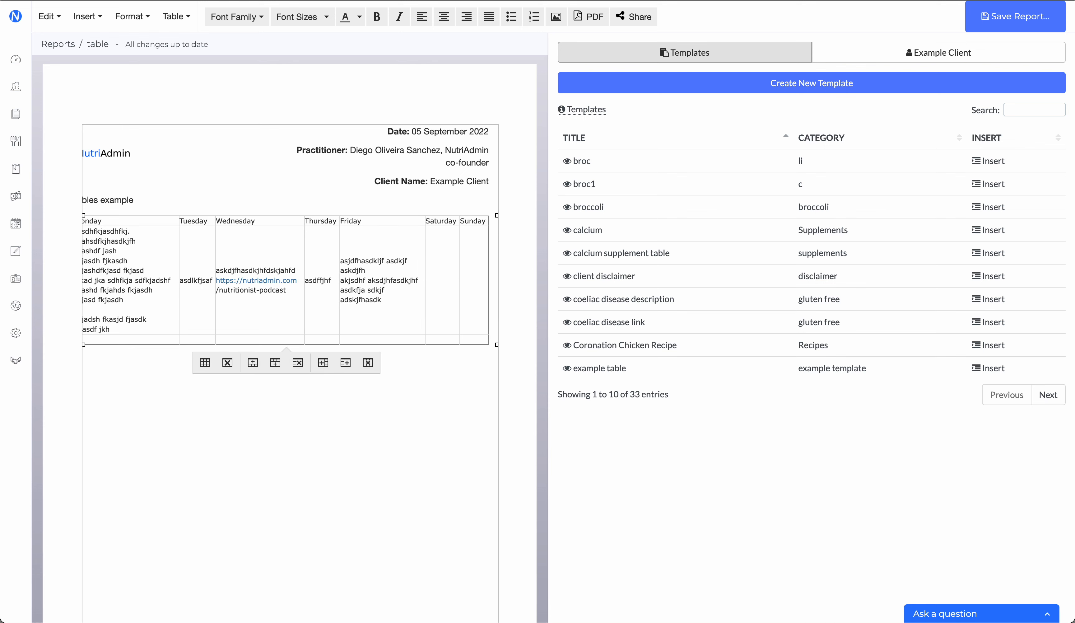
{"action": "key", "text": "Return"}
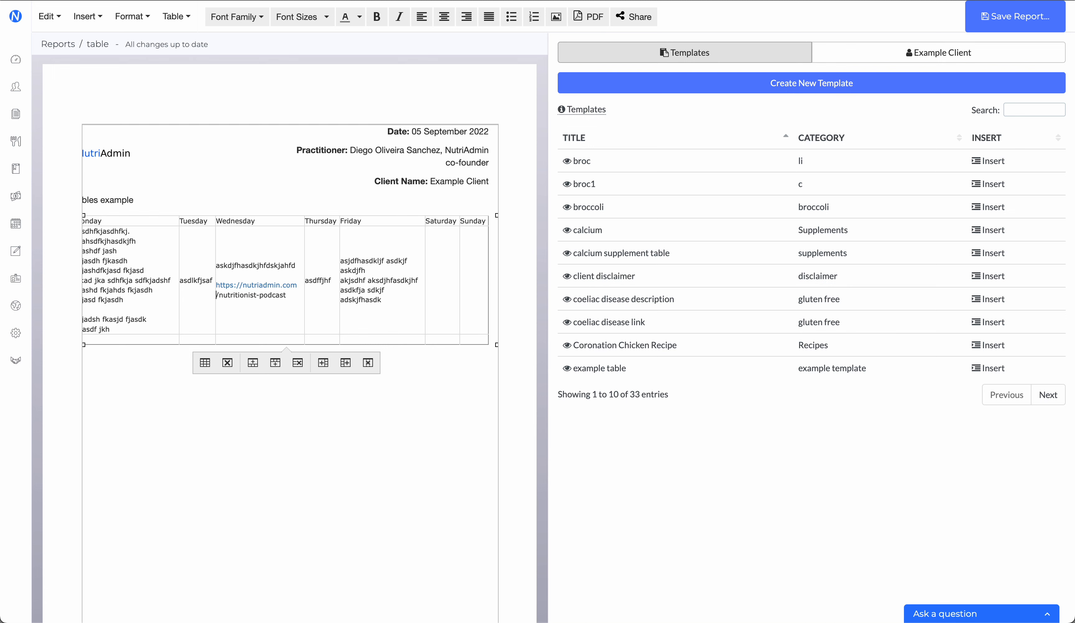
{"action": "left_click", "coordinate": [276, 283]}
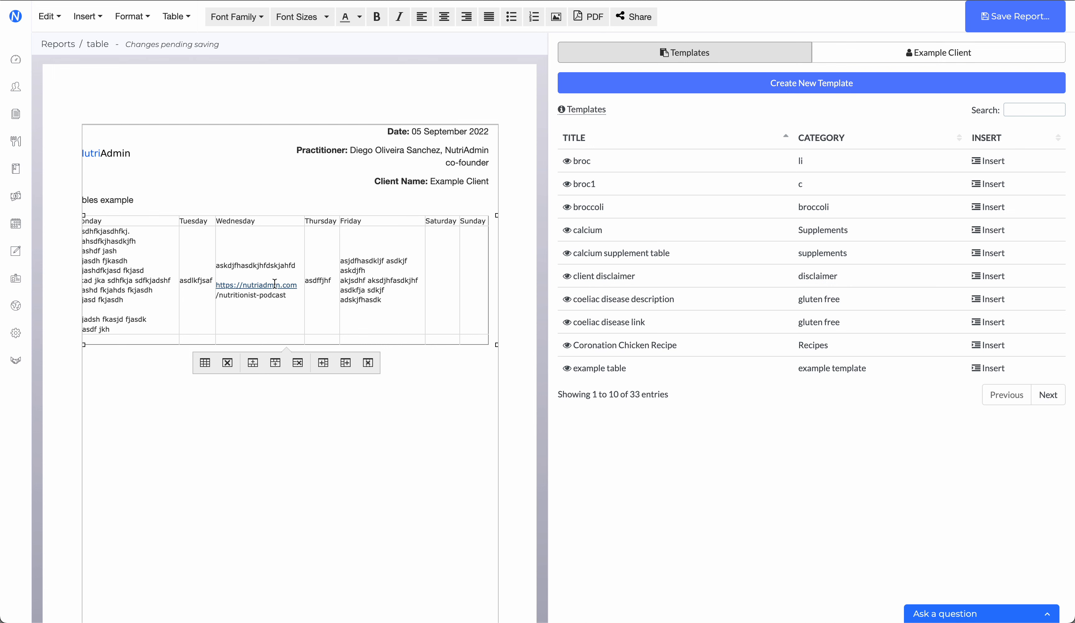
{"action": "triple_click", "coordinate": [268, 290]}
{"action": "left_click", "coordinate": [263, 280]}
{"action": "mouse_move", "coordinate": [297, 296]}
{"action": "left_mouse_down"}
{"action": "mouse_move", "coordinate": [205, 287]}
{"action": "mouse_move", "coordinate": [294, 294]}
{"action": "mouse_move", "coordinate": [205, 289]}
{"action": "mouse_move", "coordinate": [293, 303]}
{"action": "left_mouse_up"}
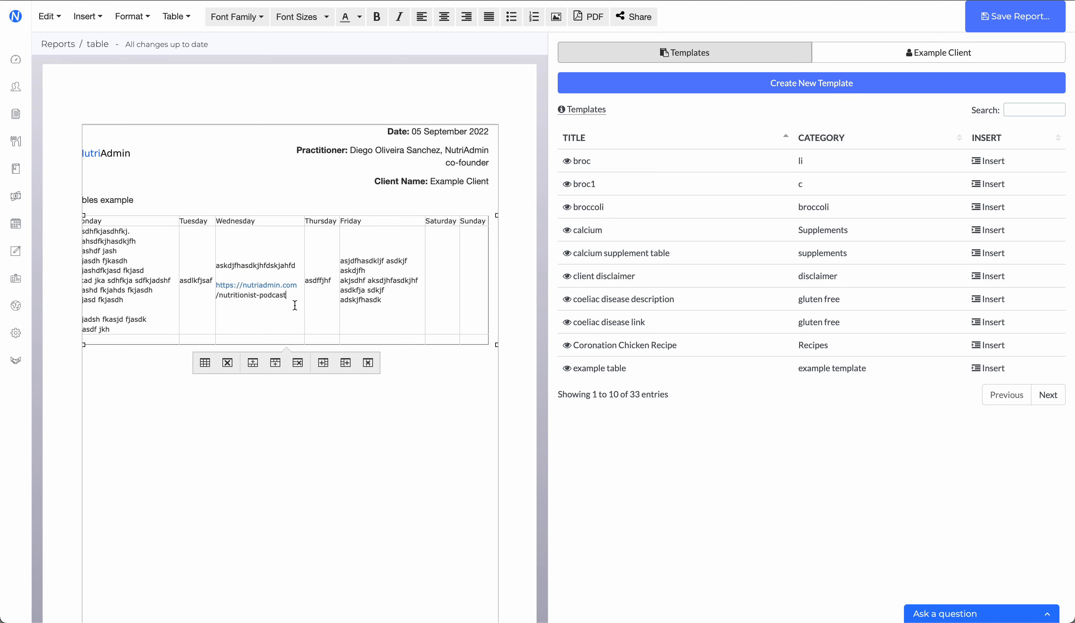
{"action": "left_click", "coordinate": [136, 369]}
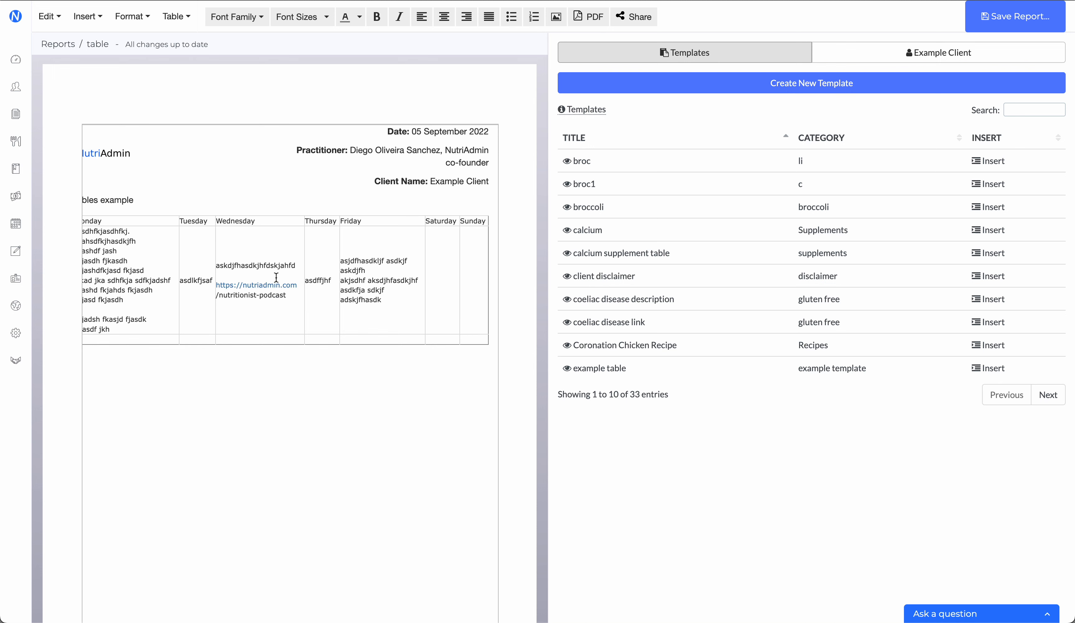
{"action": "left_click", "coordinate": [293, 301]}
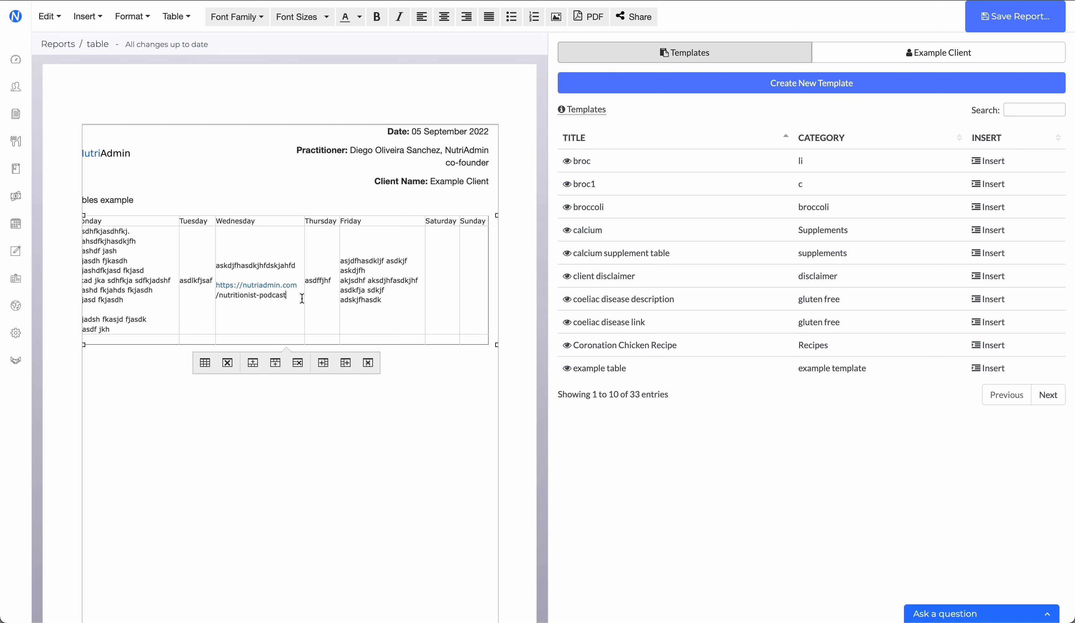
Step: Open the table's advanced properties and select the "white-space: nowrap;" declaration in the style to review it
{"action": "left_click_drag", "start_coordinate": [143, 221], "coordinate": [262, 221]}
{"action": "left_click", "coordinate": [262, 221]}
{"action": "left_click", "coordinate": [177, 16]}
{"action": "left_click", "coordinate": [192, 55]}
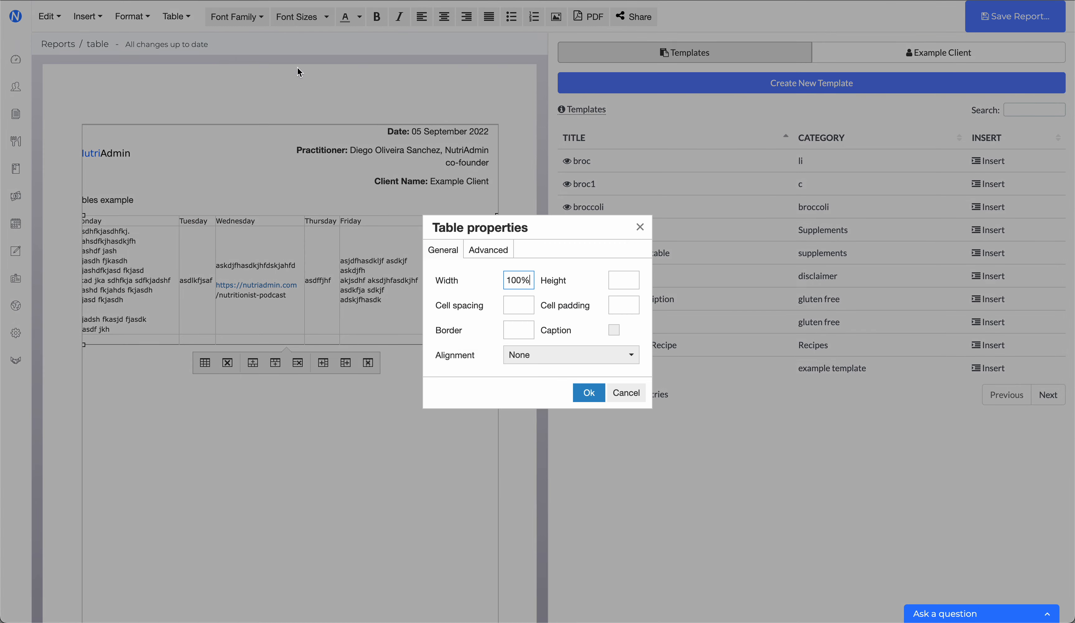
{"action": "left_click", "coordinate": [489, 250]}
{"action": "left_click_drag", "start_coordinate": [617, 281], "coordinate": [681, 281]}
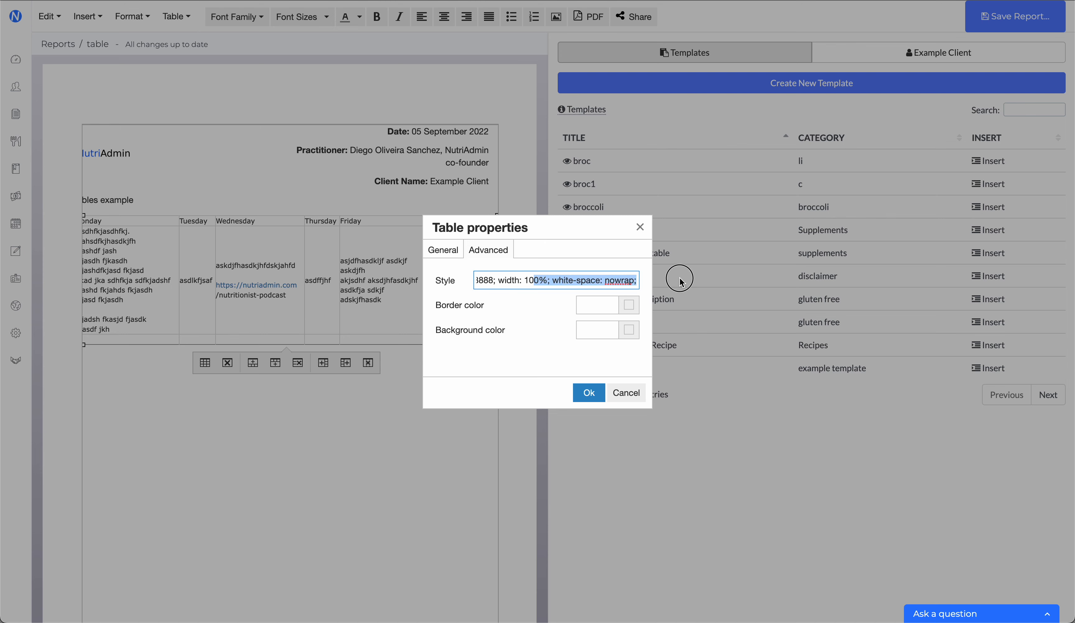
{"action": "double_click", "coordinate": [627, 280]}
{"action": "left_click", "coordinate": [580, 281]}
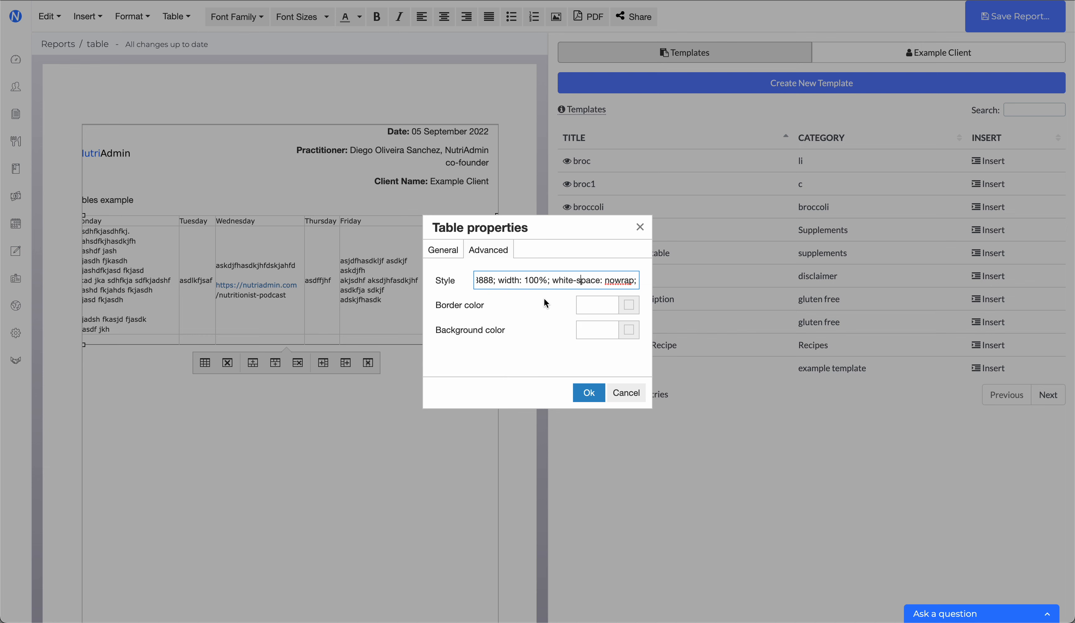
{"action": "left_click_drag", "start_coordinate": [552, 280], "coordinate": [645, 286]}
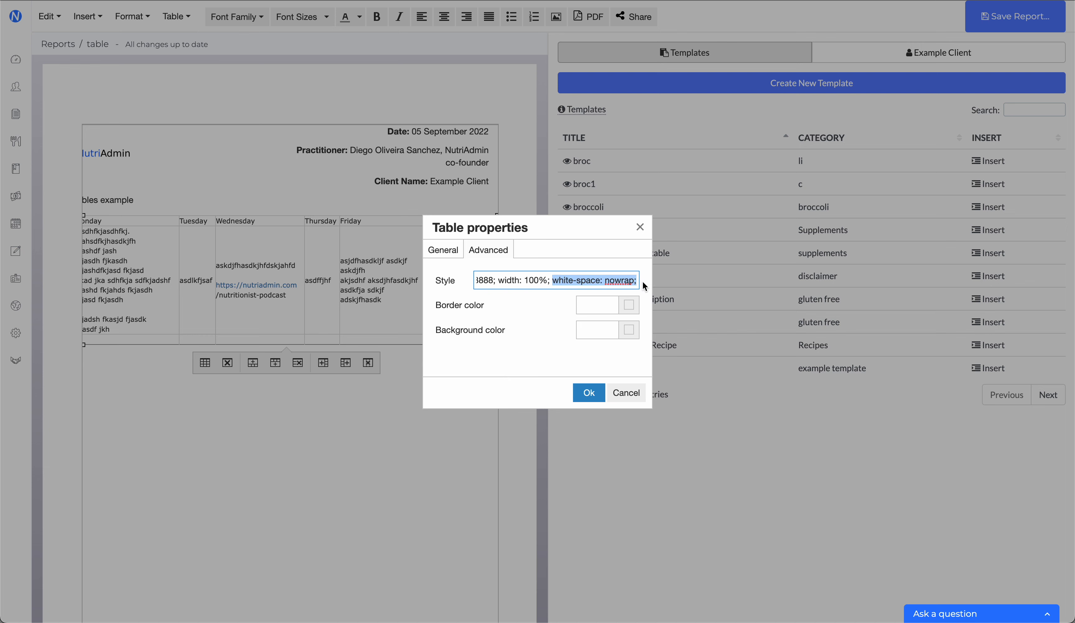